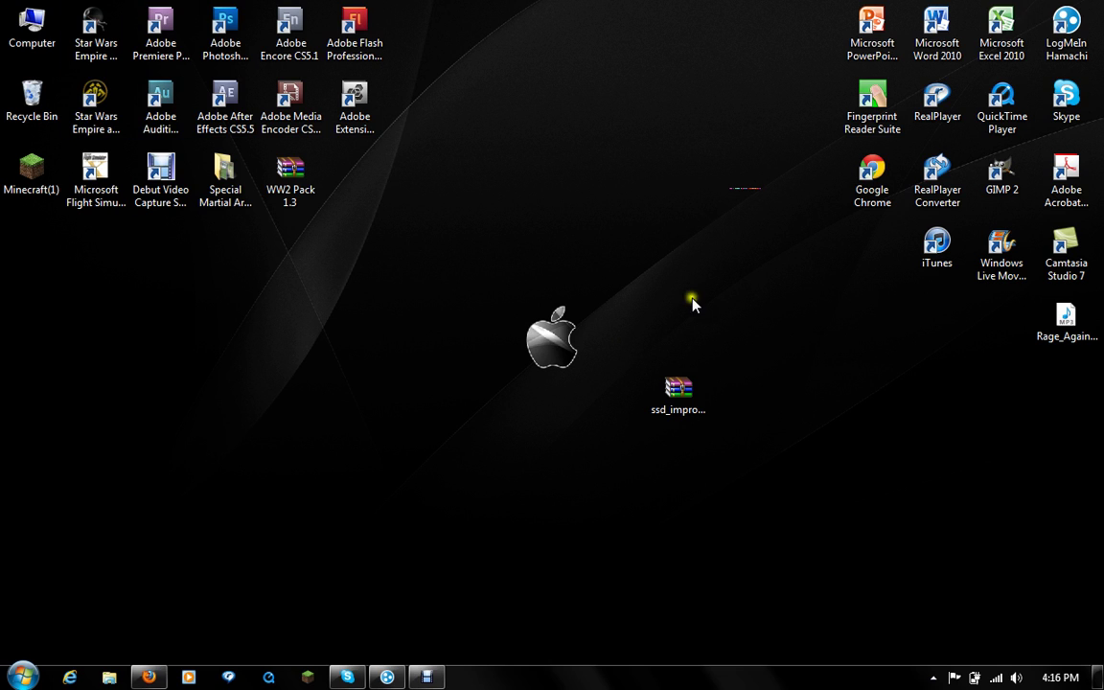
Drag the ssd_improved_v1 archive icon to a new desktop spot and select it.
drag(702, 390, 550, 288)
click(591, 383)
click(612, 412)
click(642, 271)
click(563, 251)
click(736, 208)
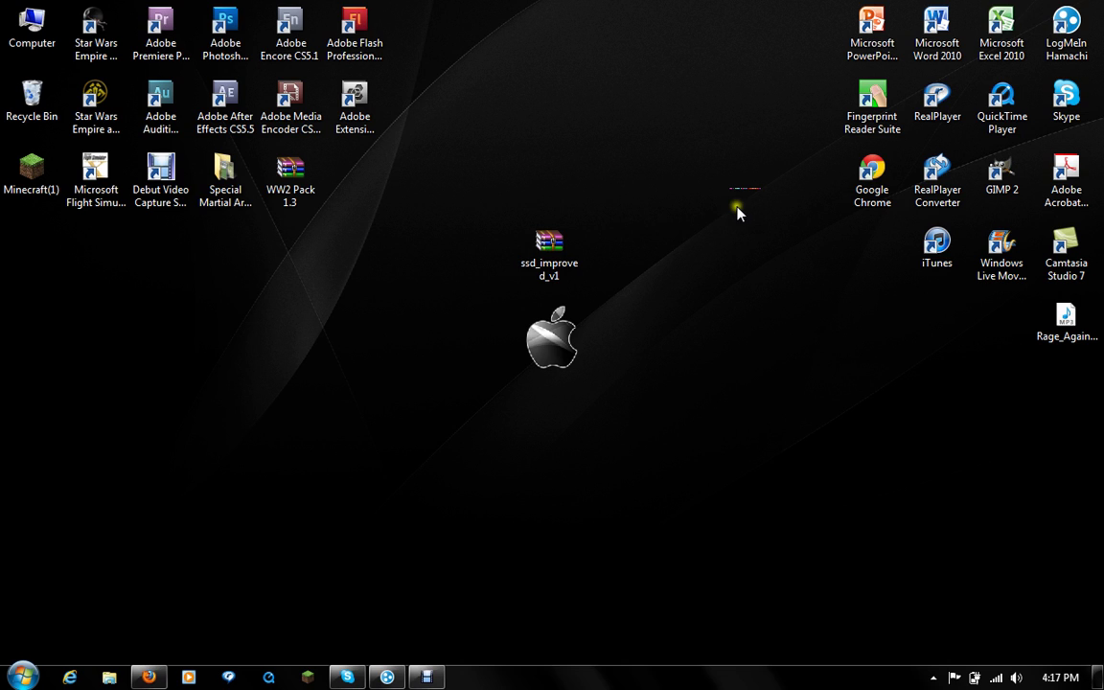
click(556, 256)
click(591, 142)
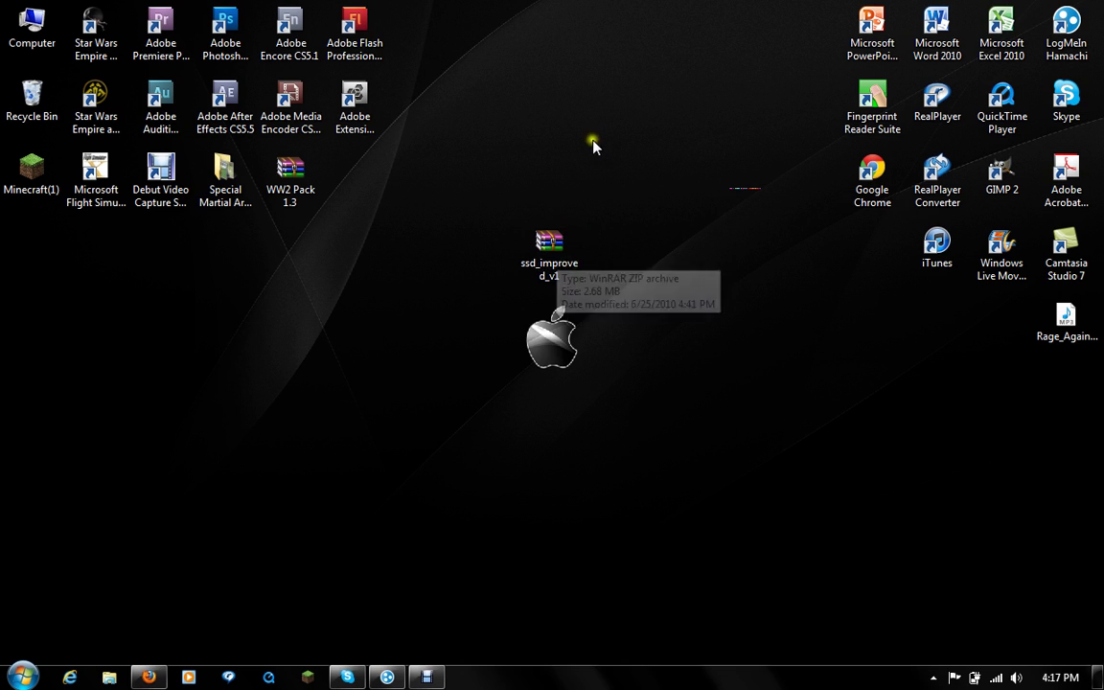
click(564, 253)
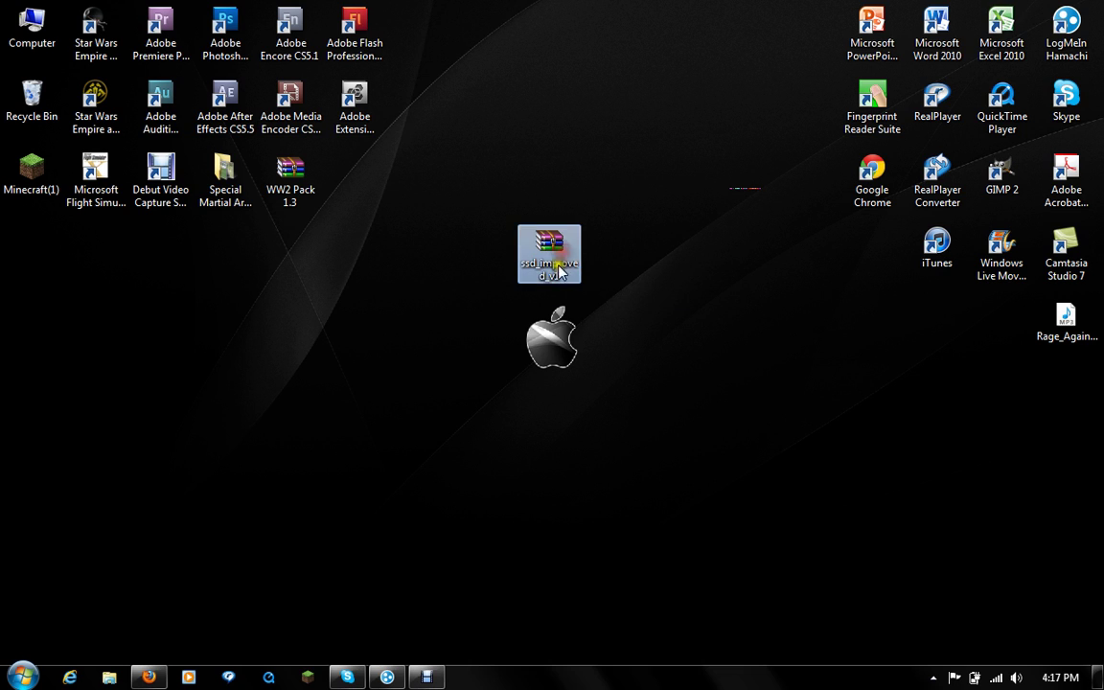
click(548, 296)
click(549, 251)
click(559, 331)
click(551, 261)
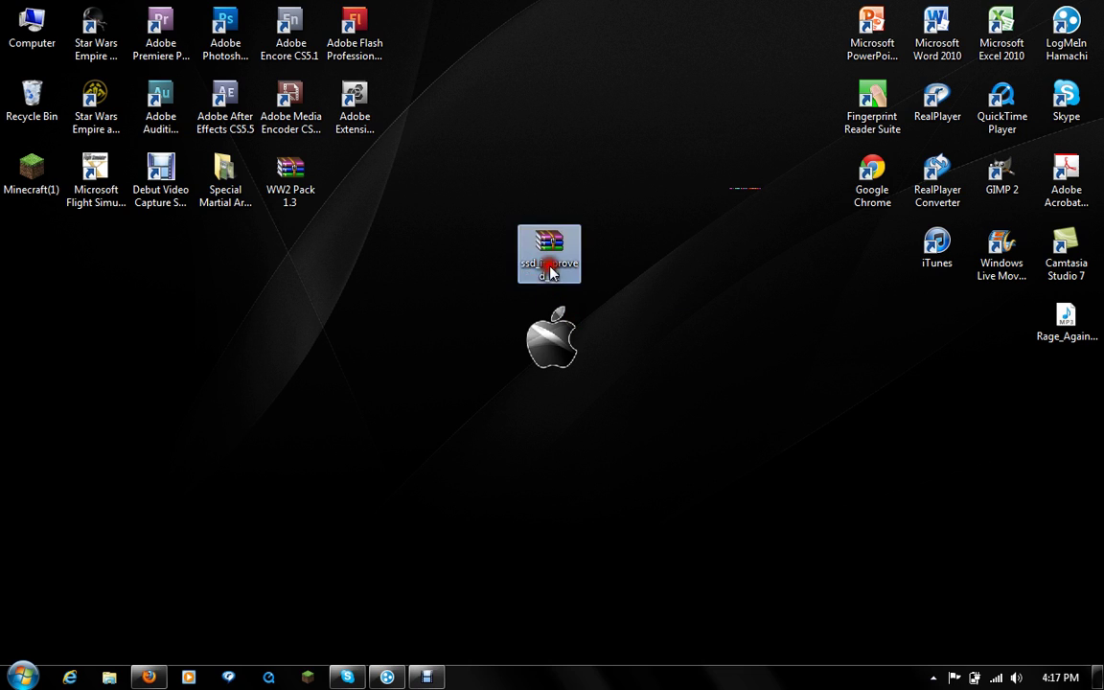
click(584, 336)
click(547, 269)
Shift the archive icon left, then onto the Apple logo.
drag(551, 259, 492, 300)
click(522, 217)
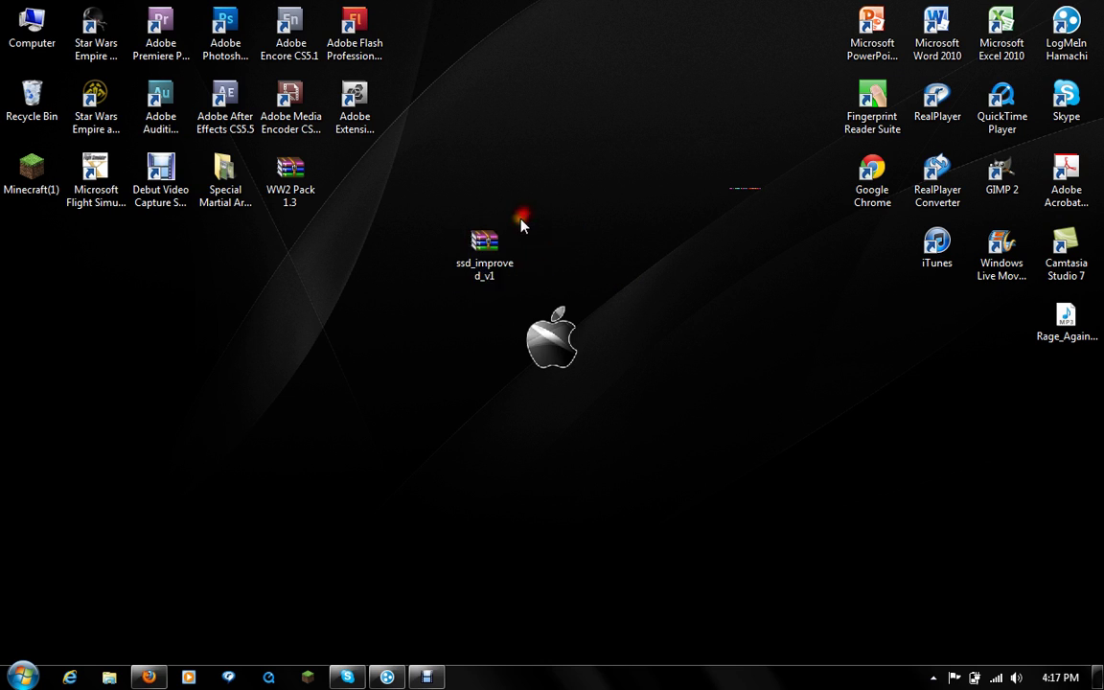
drag(491, 251, 555, 316)
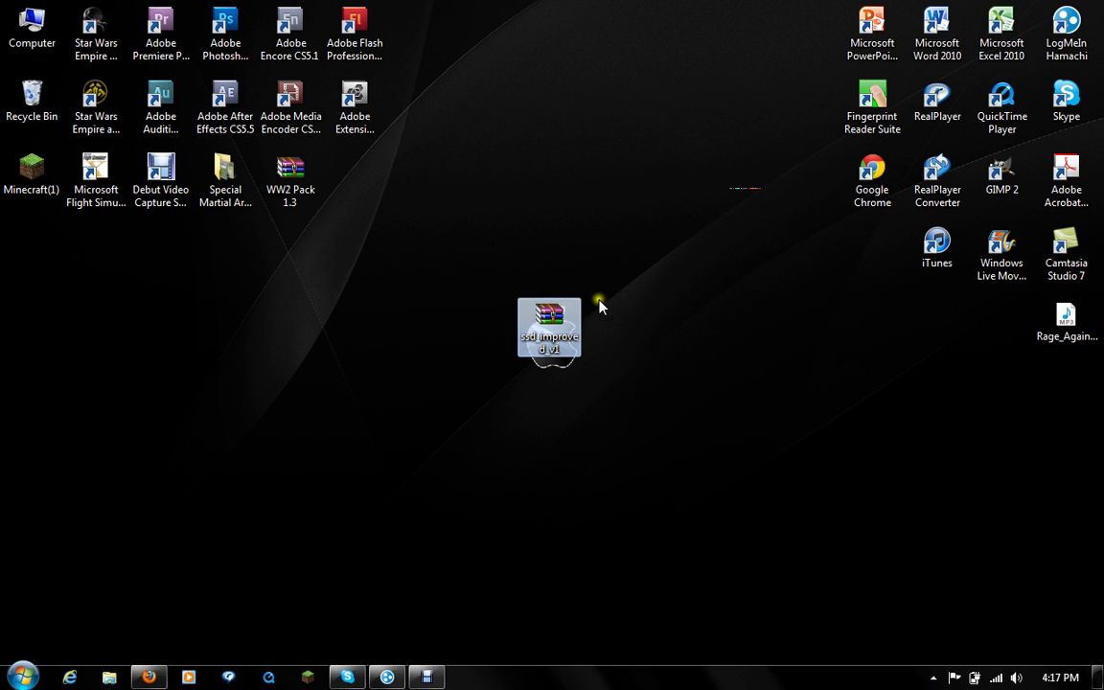
click(617, 197)
click(558, 343)
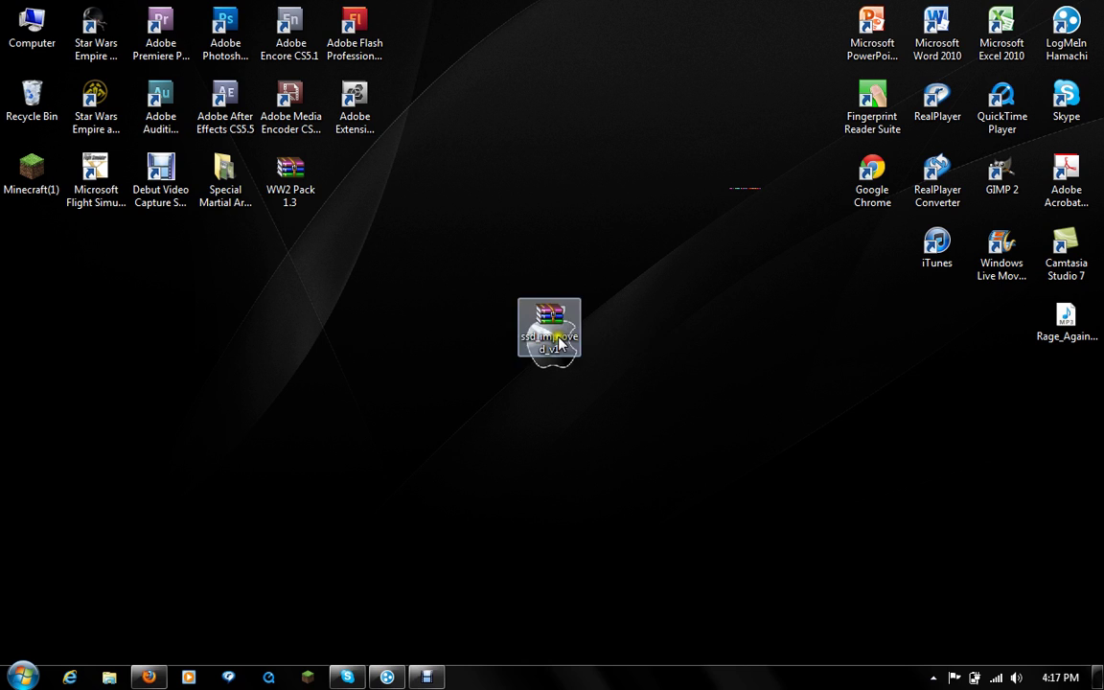
click(665, 328)
click(550, 326)
click(535, 394)
click(547, 326)
click(609, 394)
Place the ssd_improved_v1 archive icon just right of the Apple logo.
click(547, 325)
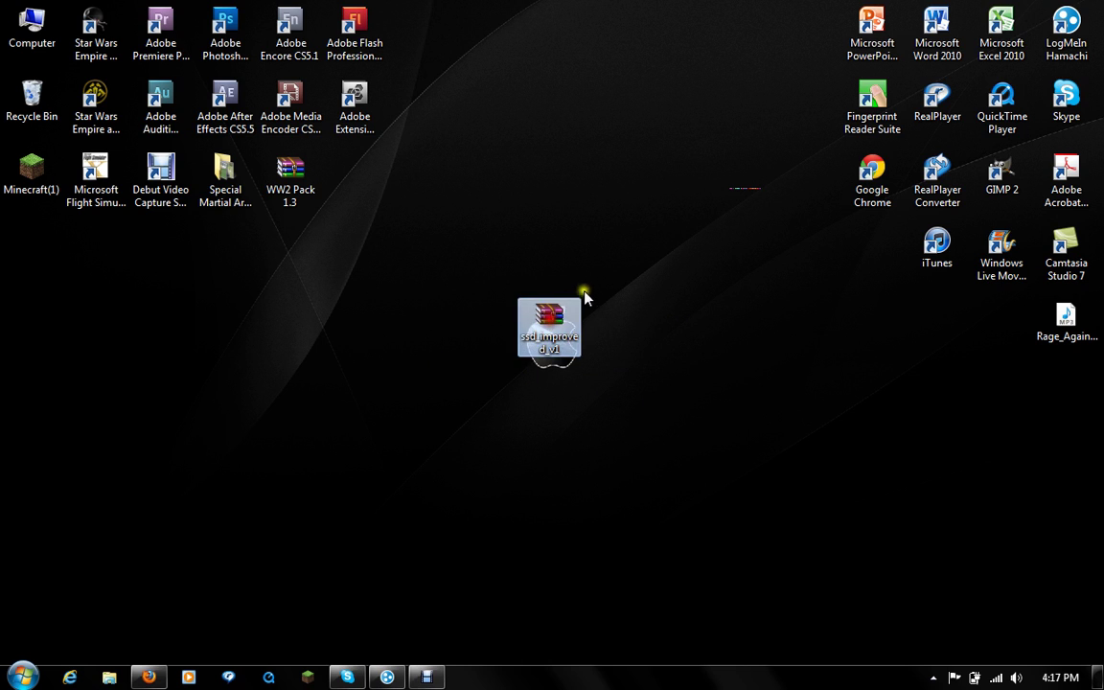
click(587, 293)
click(527, 351)
click(595, 302)
click(563, 319)
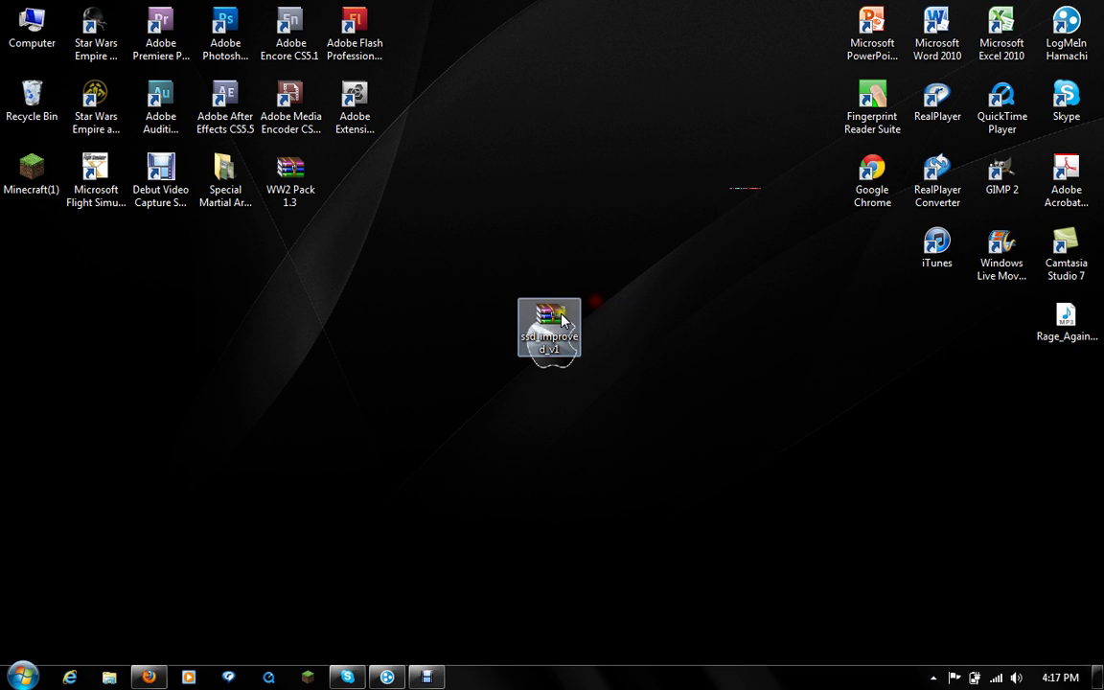
click(557, 553)
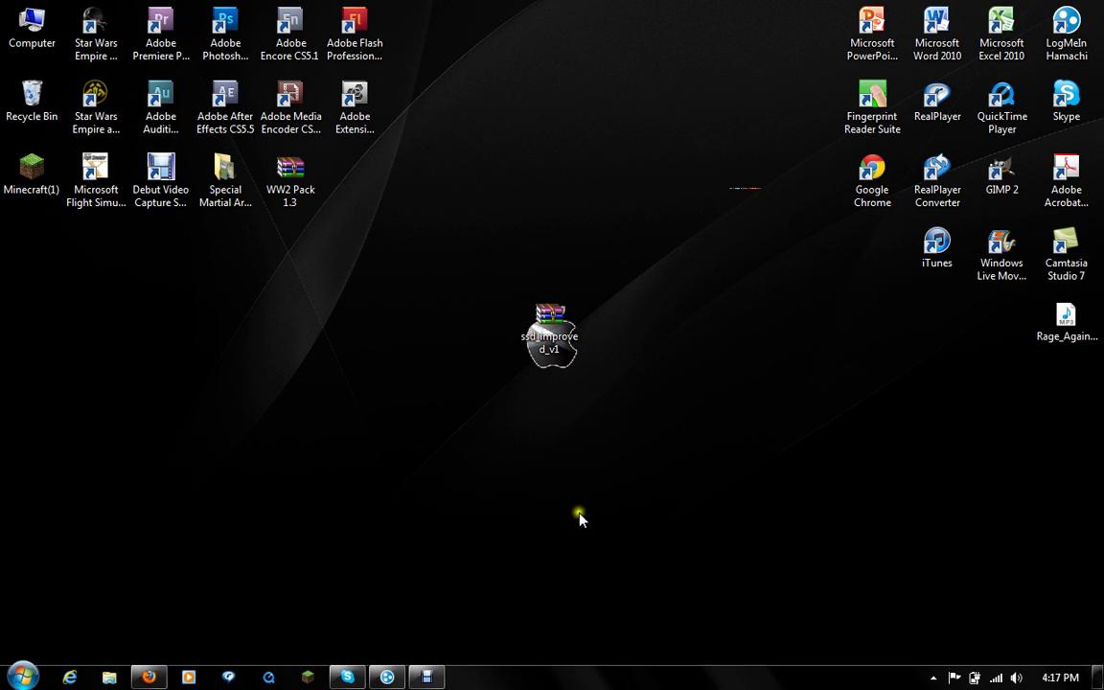
click(556, 348)
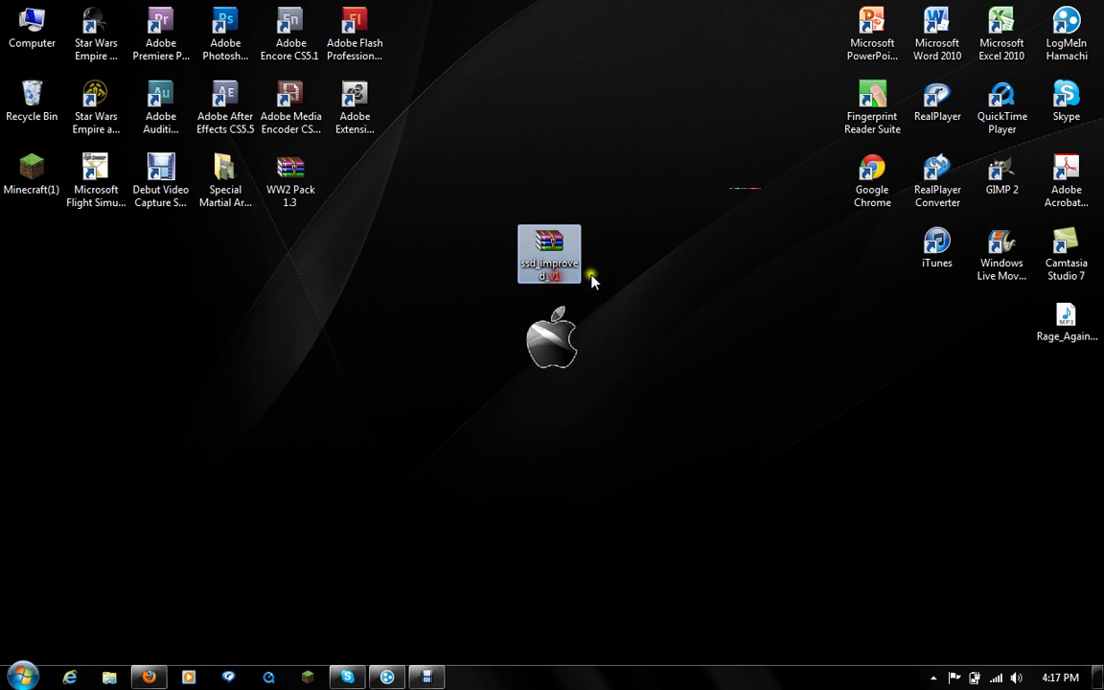
drag(575, 324, 642, 326)
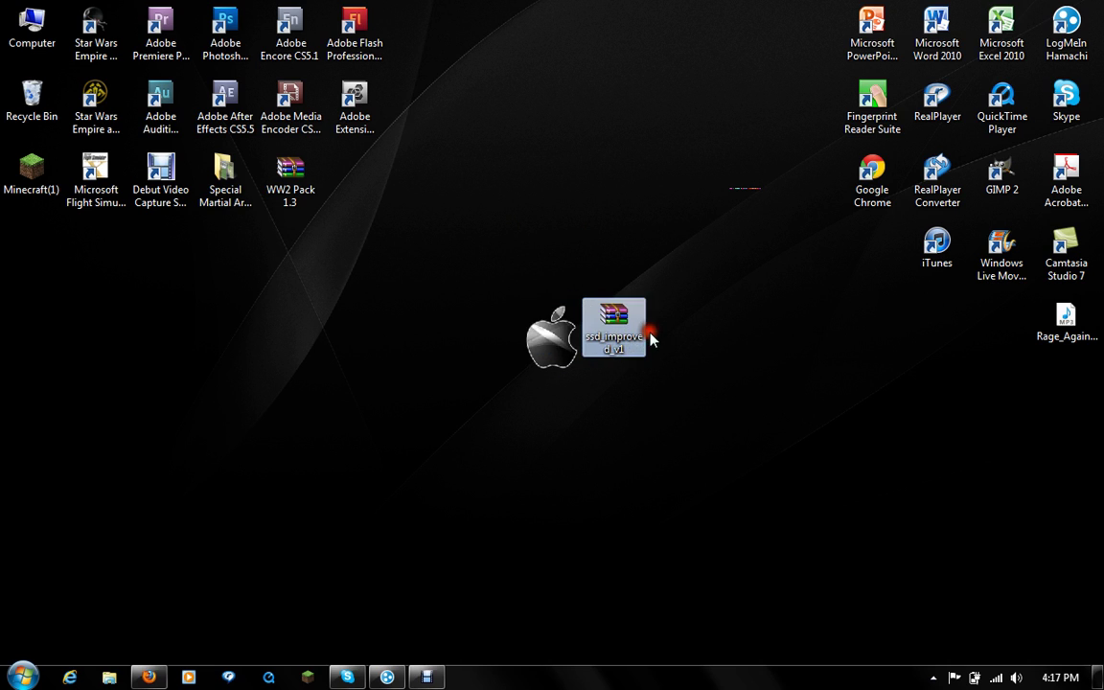
Select the Forces of Corruption and Star Wars Empire at War desktop shortcuts, then deselect.
click(622, 396)
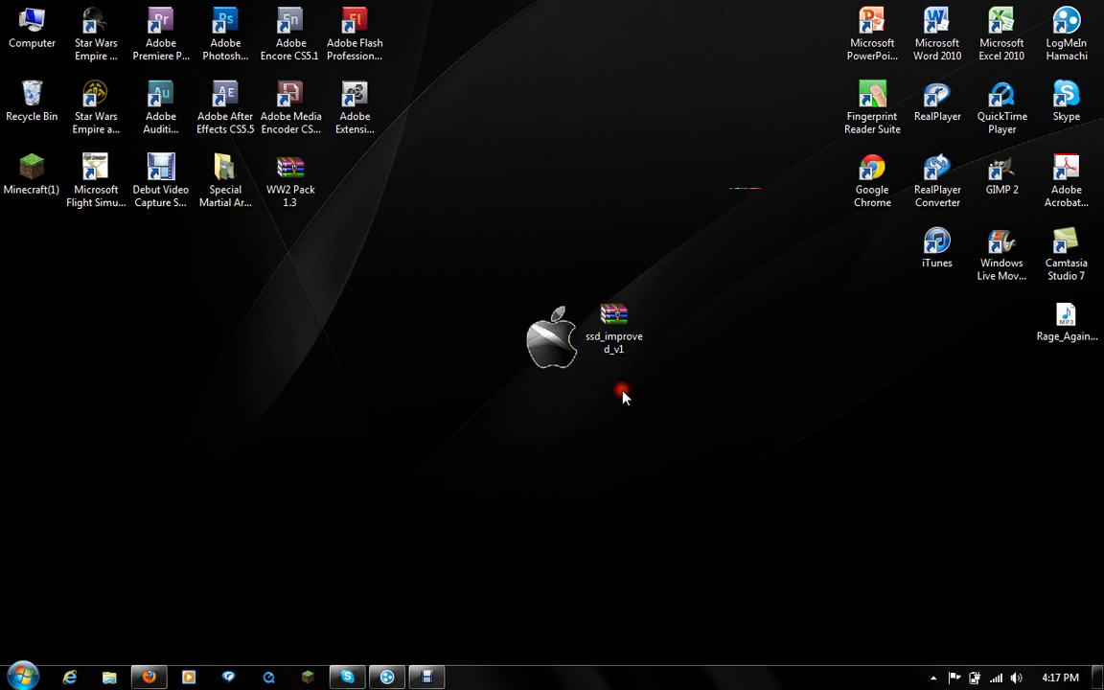
click(105, 113)
click(100, 48)
click(103, 108)
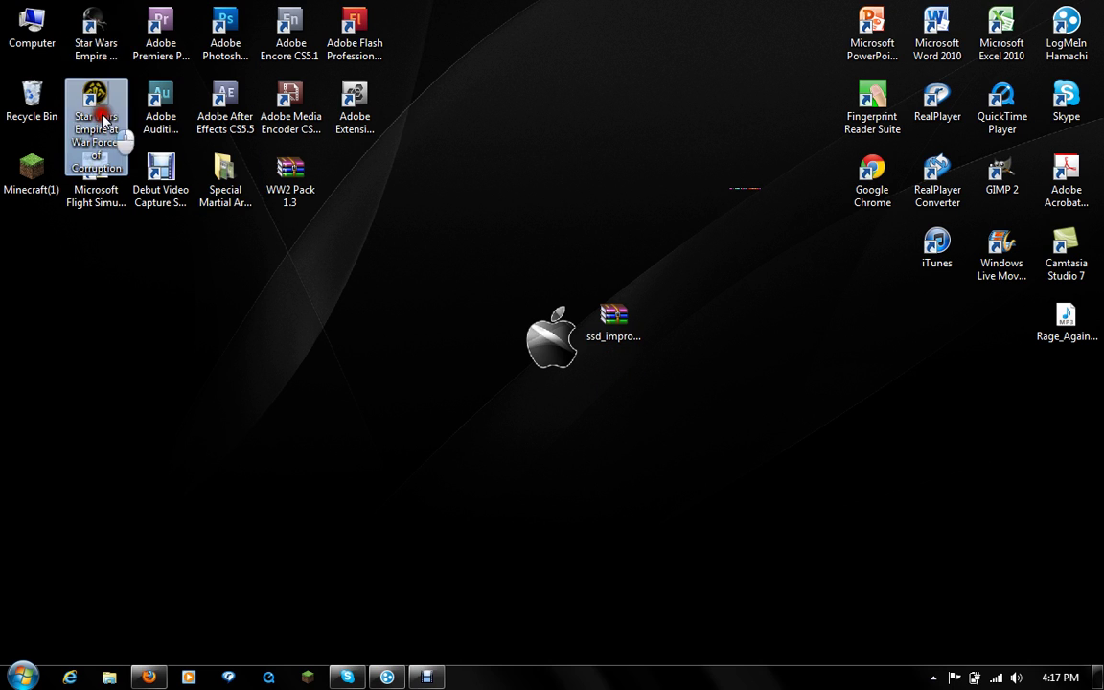
click(124, 213)
Open Computer from the Start menu and move its window up and right.
click(21, 677)
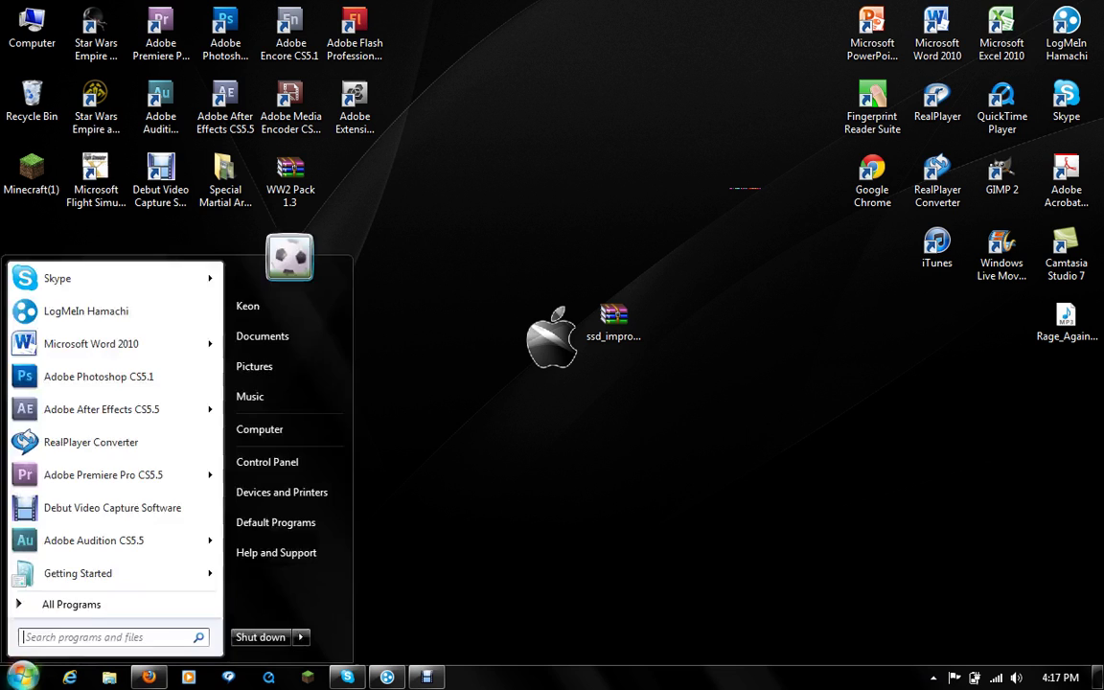
click(317, 426)
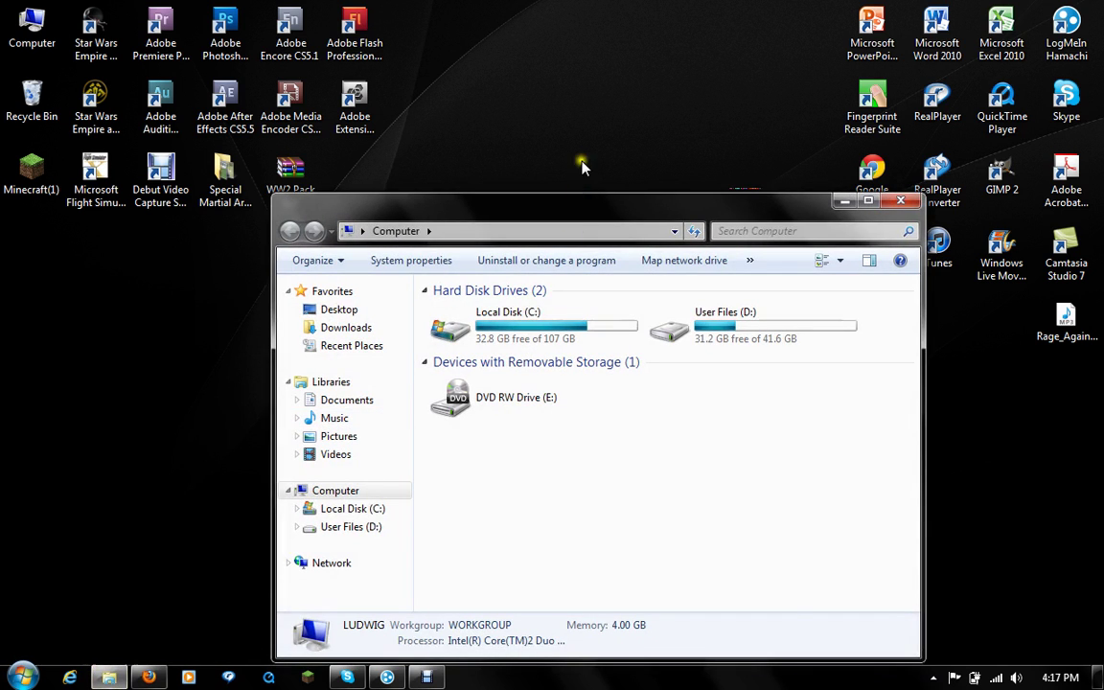
drag(554, 209, 610, 168)
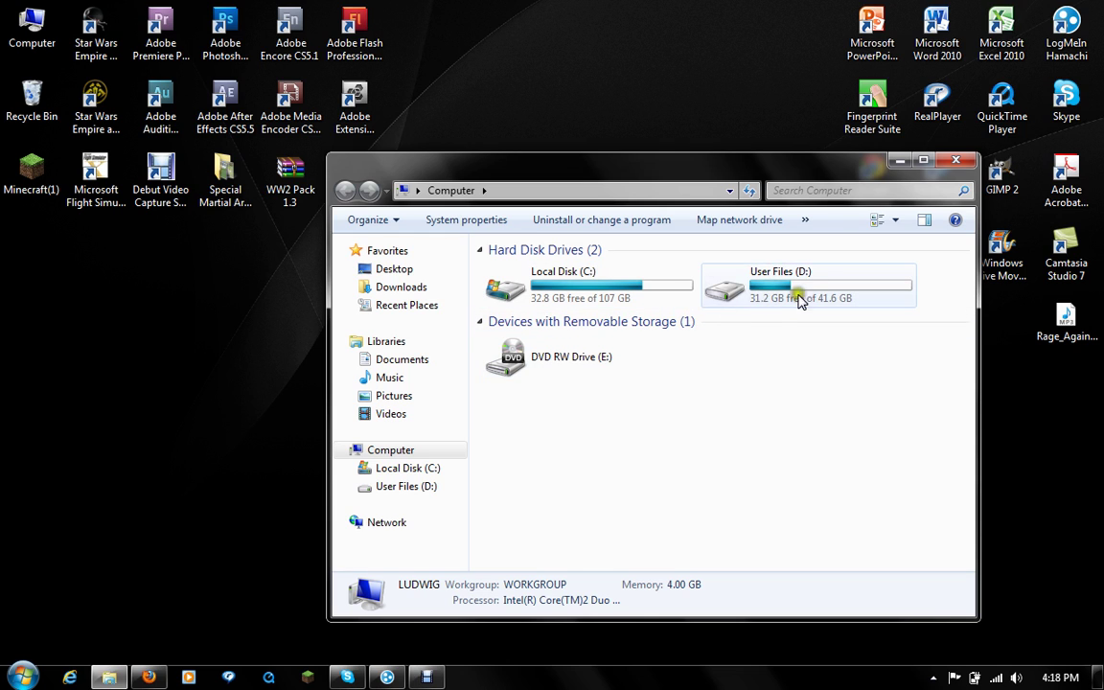
Browse Local Disk (C:) > Program Files (x86) > LucasArts.
double_click(572, 283)
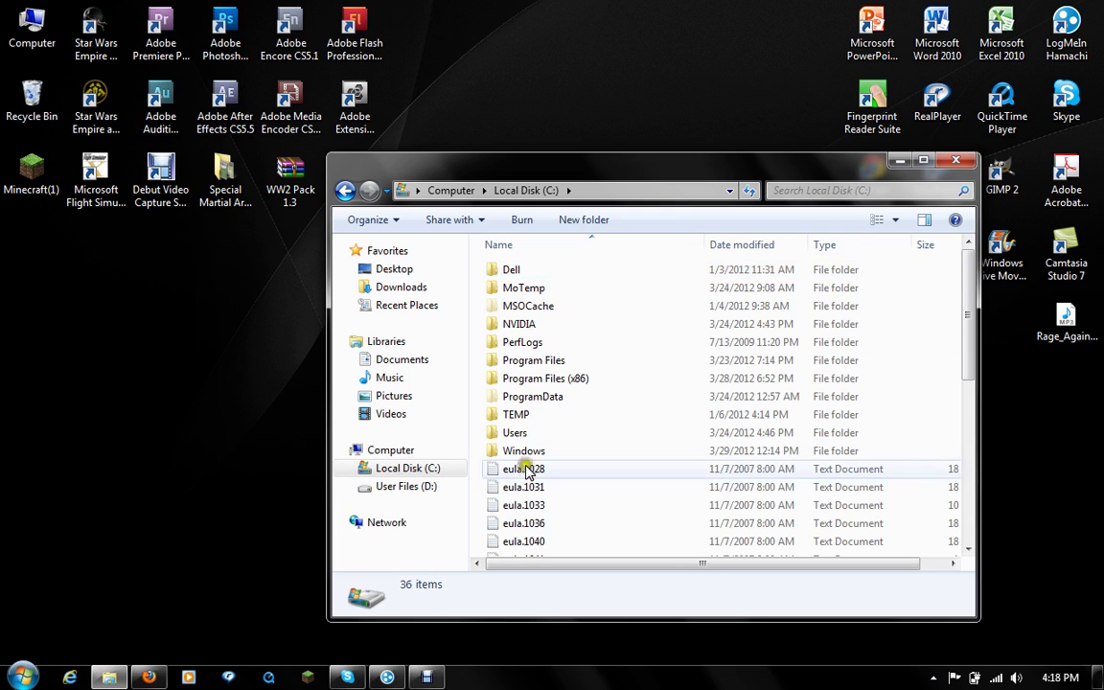
mouse_move(971, 333)
mouse_down()
mouse_move(968, 345)
mouse_move(968, 330)
mouse_up()
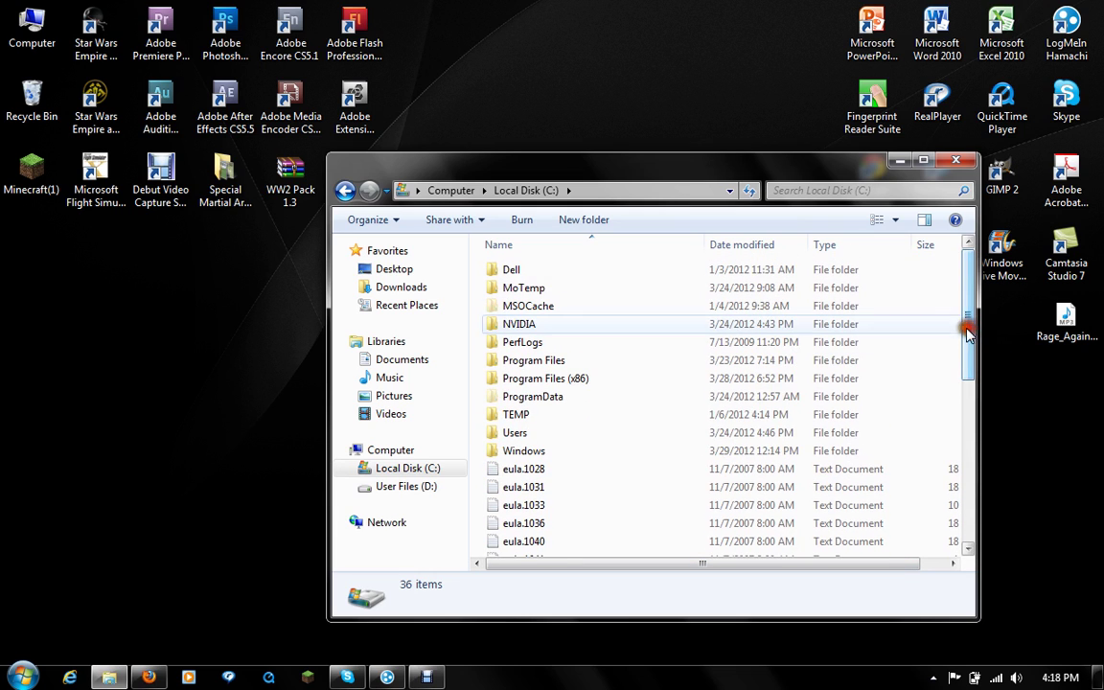
double_click(547, 381)
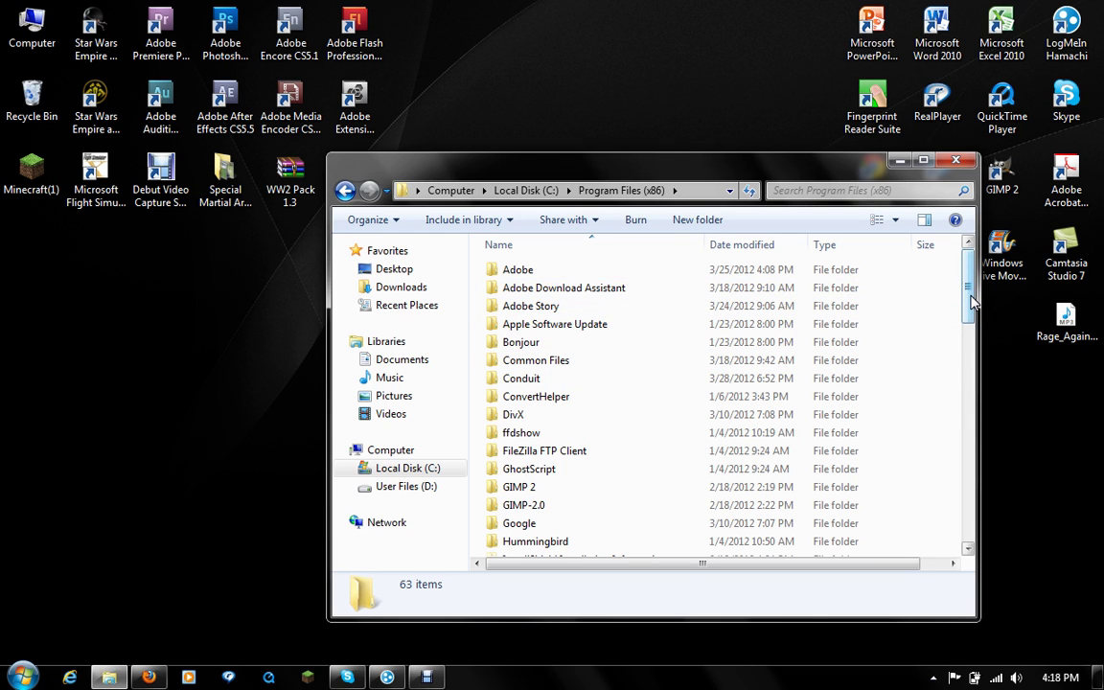
drag(971, 302, 982, 374)
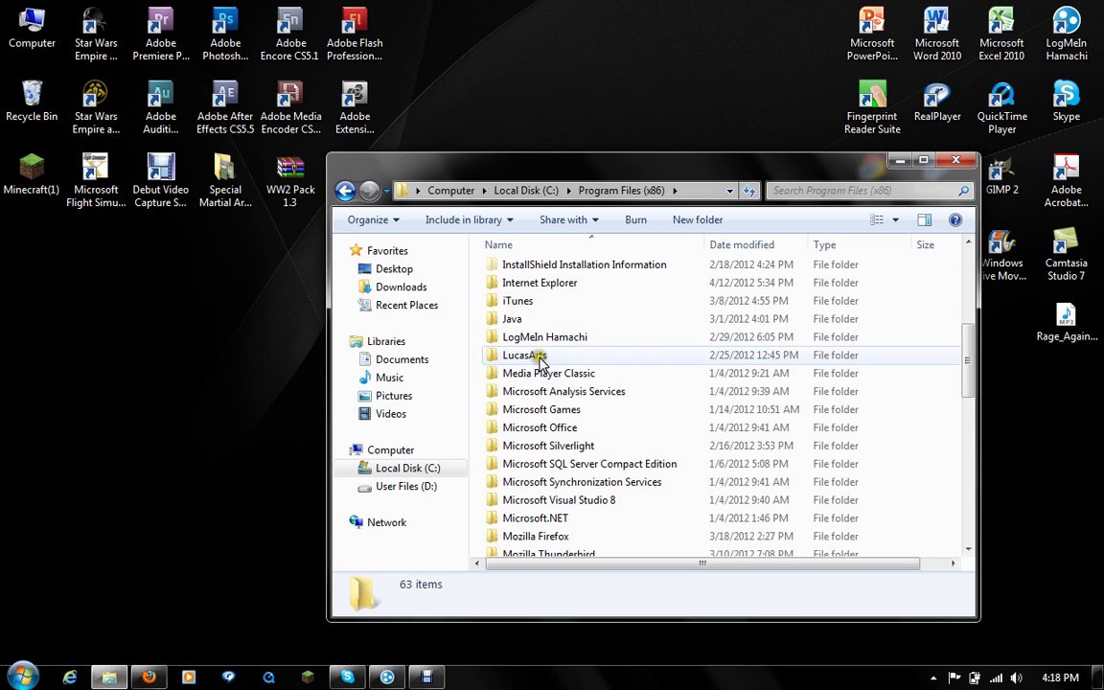
mouse_move(542, 364)
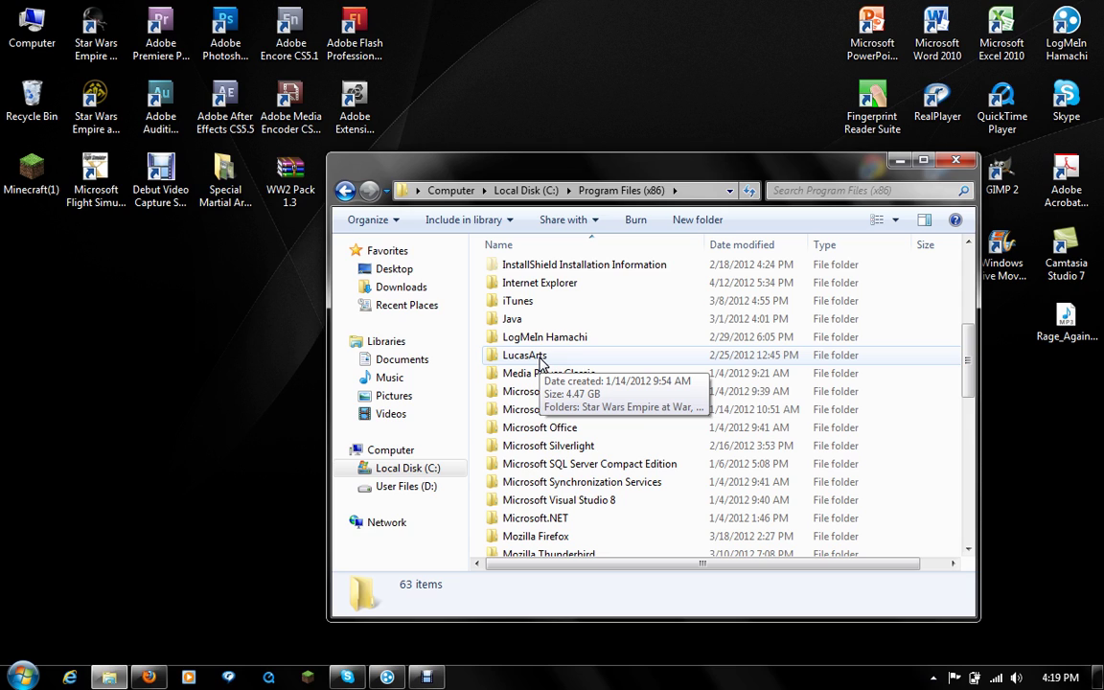
double_click(540, 357)
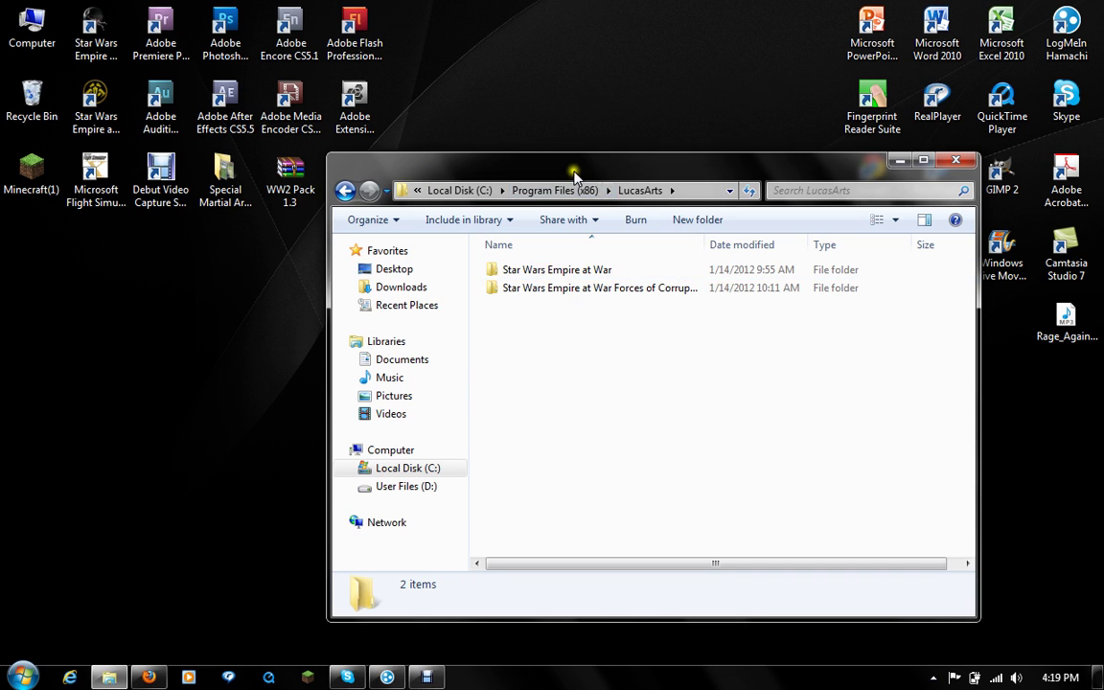
Park the archive icon on the desktop's right side and reposition the LucasArts window.
drag(572, 168, 467, 371)
drag(604, 332, 993, 409)
drag(714, 372, 688, 160)
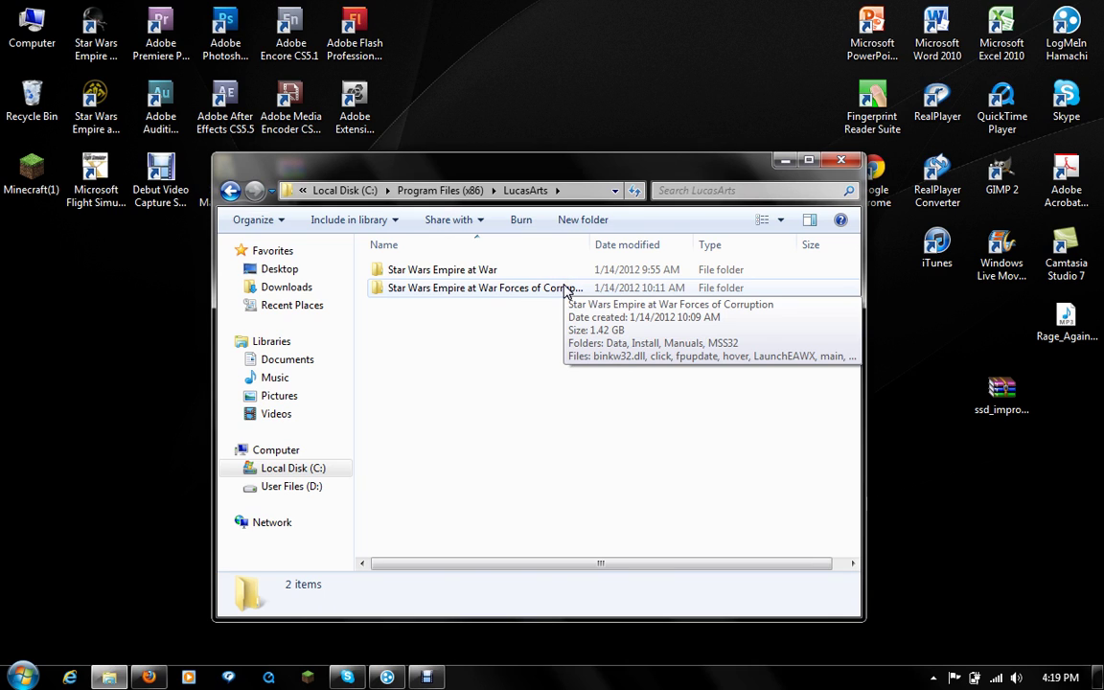
Open the Forces of Corruption folder and the ssd_improved_v1 archive, moving WinRAR right.
double_click(565, 291)
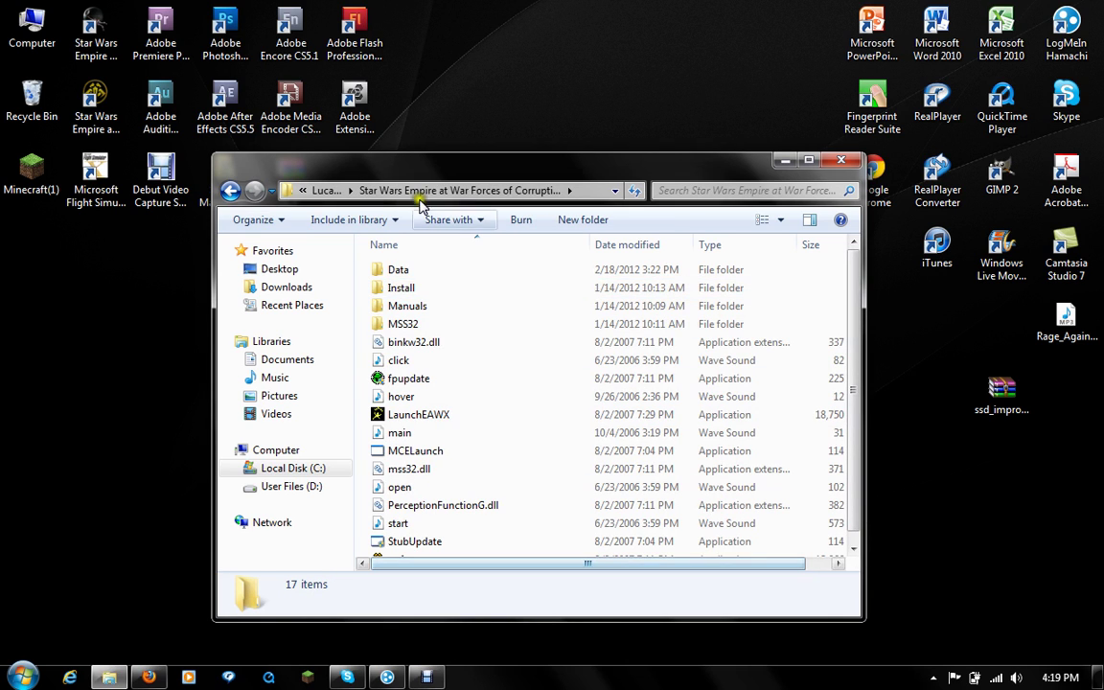
double_click(1024, 408)
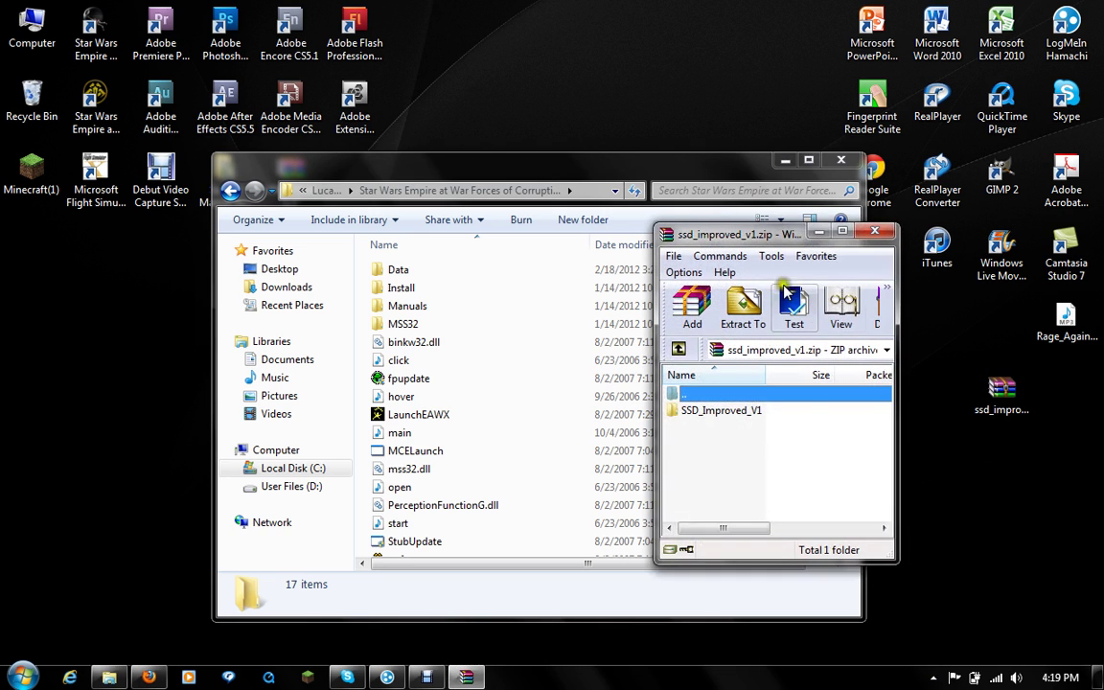
drag(747, 244, 940, 217)
Open SSD_Improved_V1 > Data in WinRAR and the game's Data folder beside it.
double_click(908, 384)
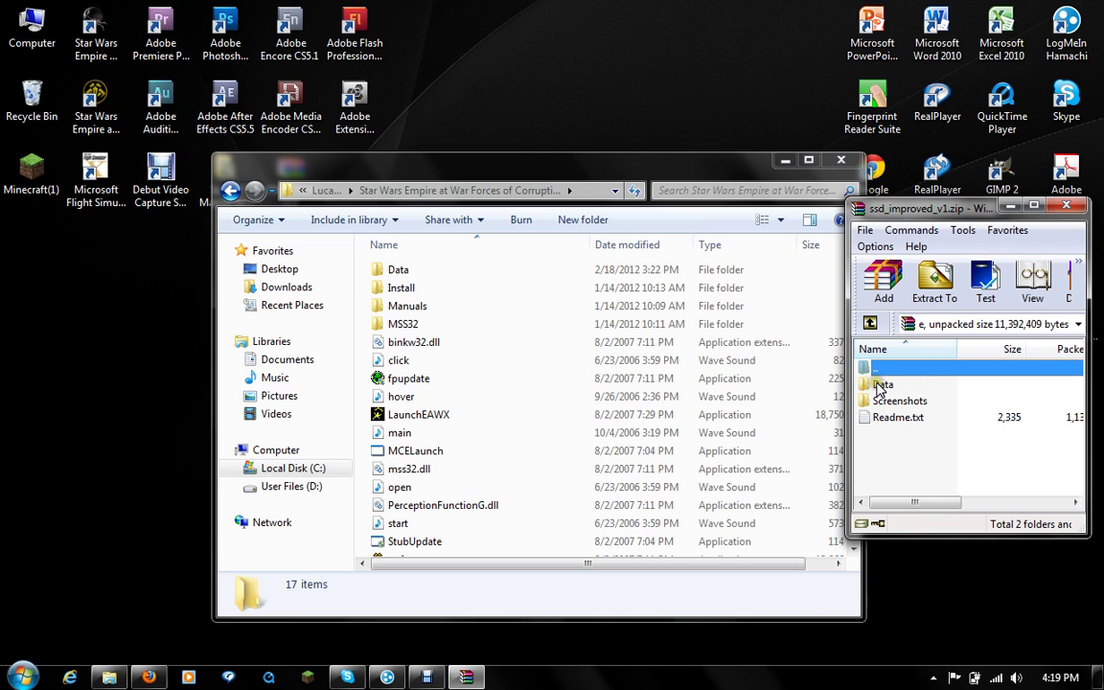
mouse_move(880, 390)
mouse_down()
mouse_move(525, 278)
mouse_move(471, 276)
mouse_move(776, 373)
mouse_move(893, 388)
mouse_up()
double_click(893, 388)
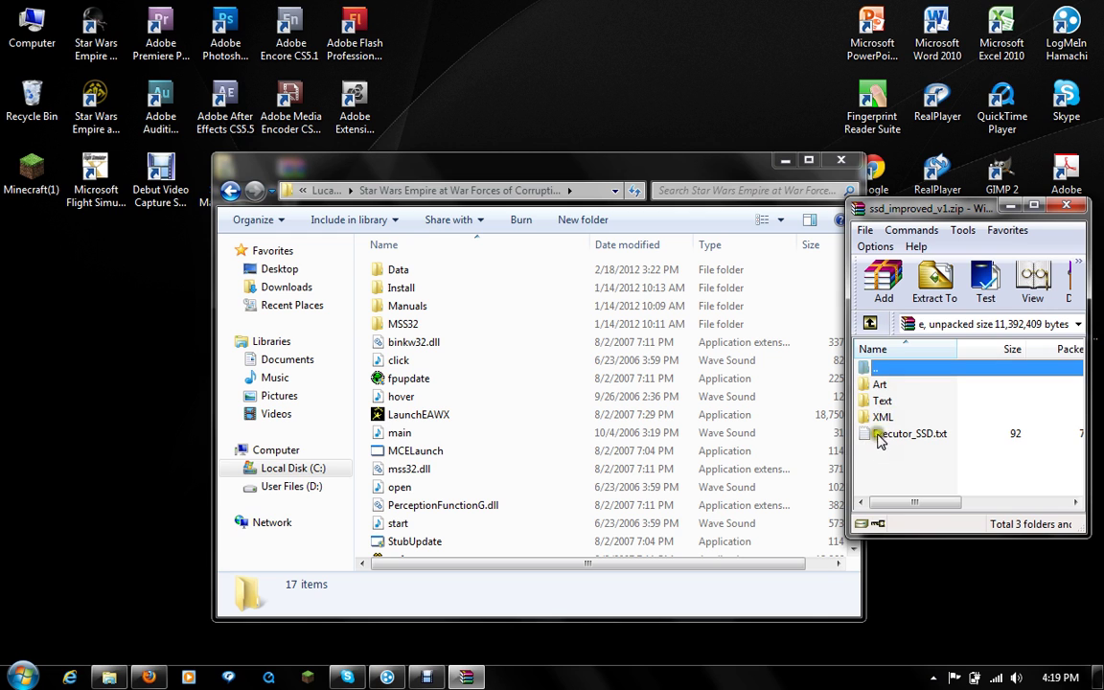
double_click(492, 270)
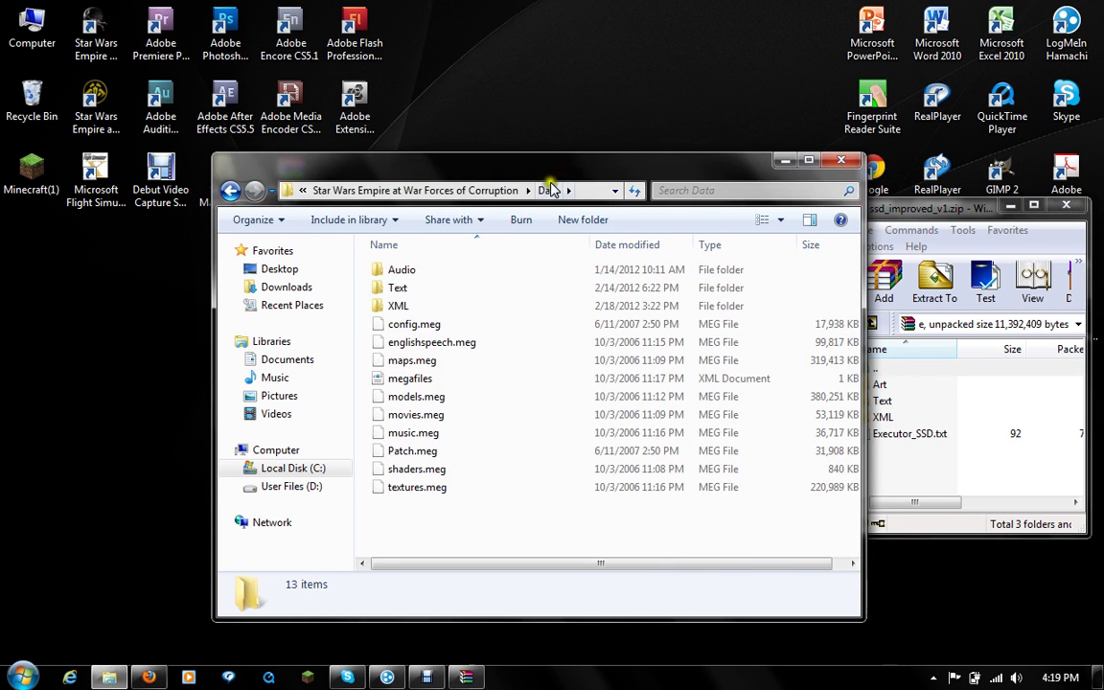
drag(556, 175, 502, 151)
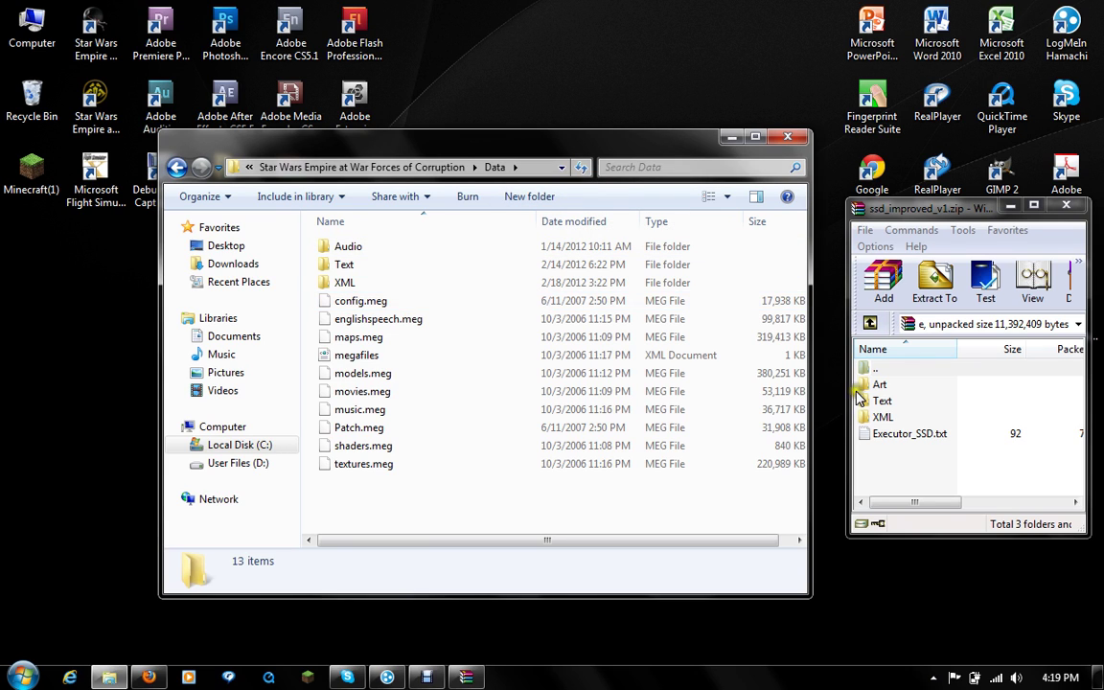
click(883, 418)
drag(896, 434, 402, 289)
double_click(402, 288)
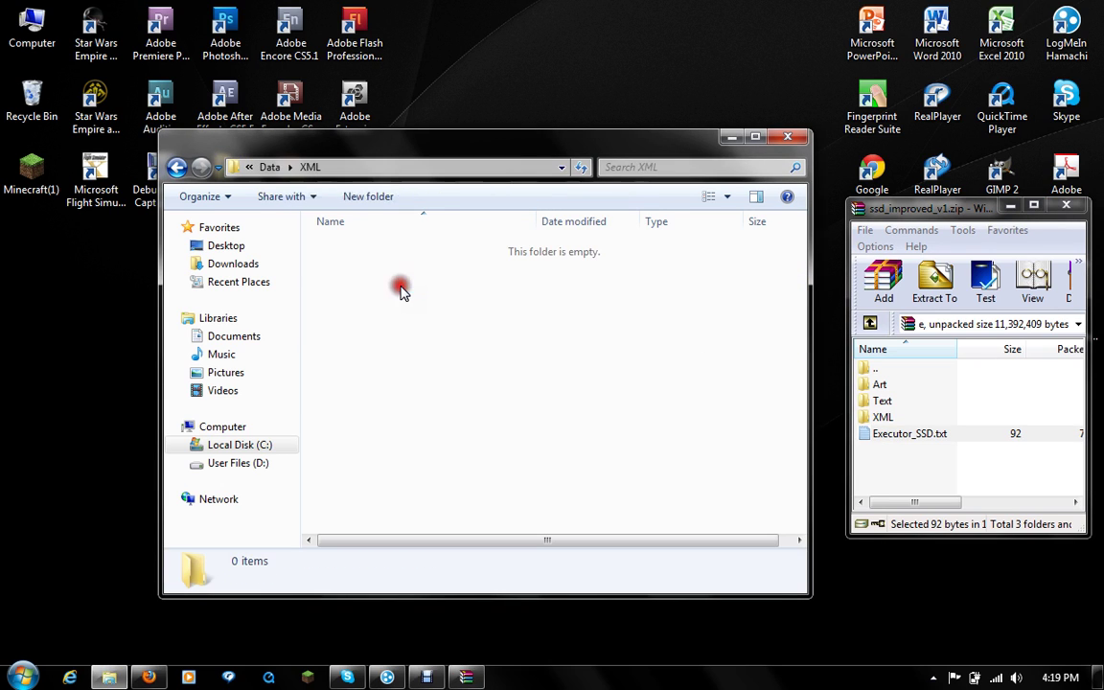
click(175, 168)
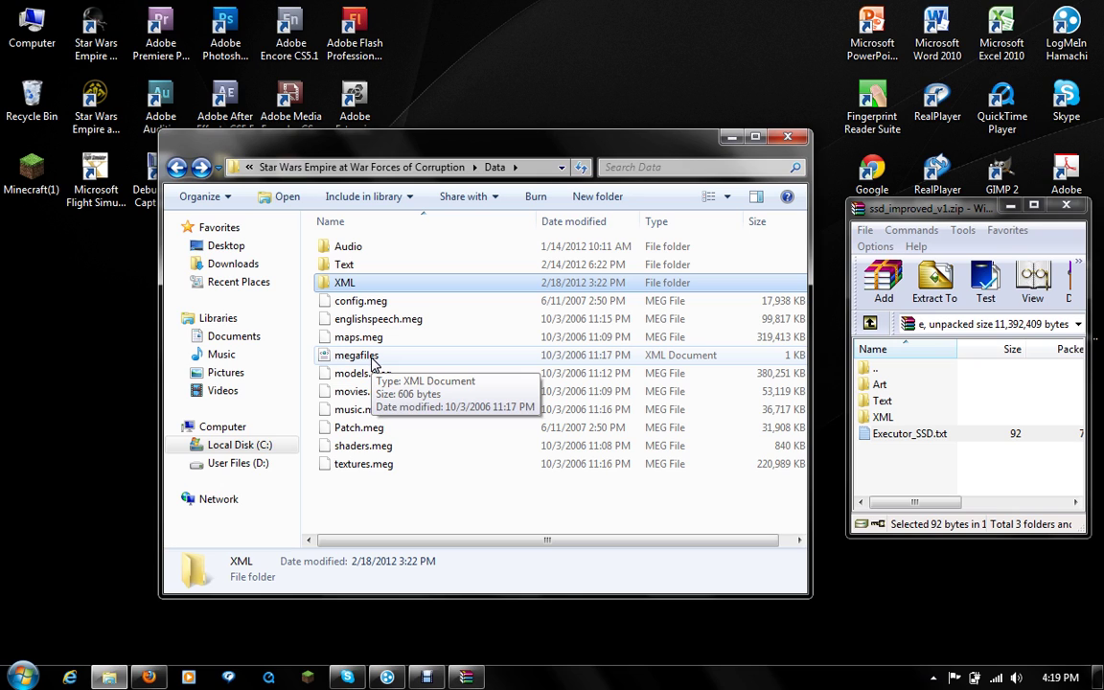
double_click(939, 418)
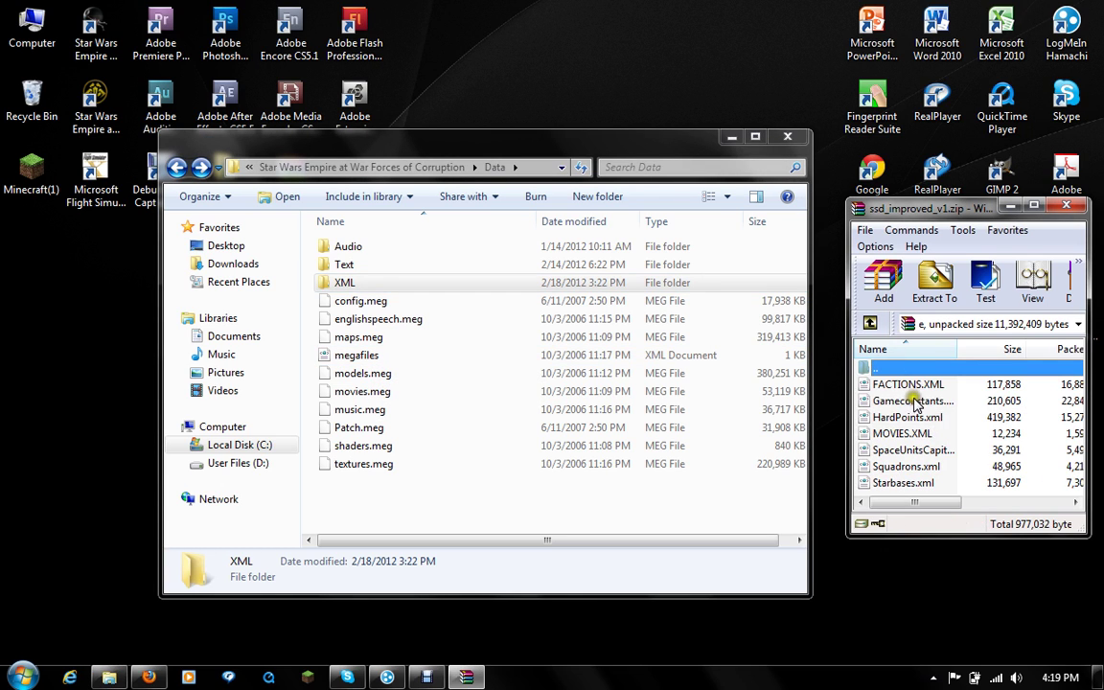
drag(944, 502, 889, 494)
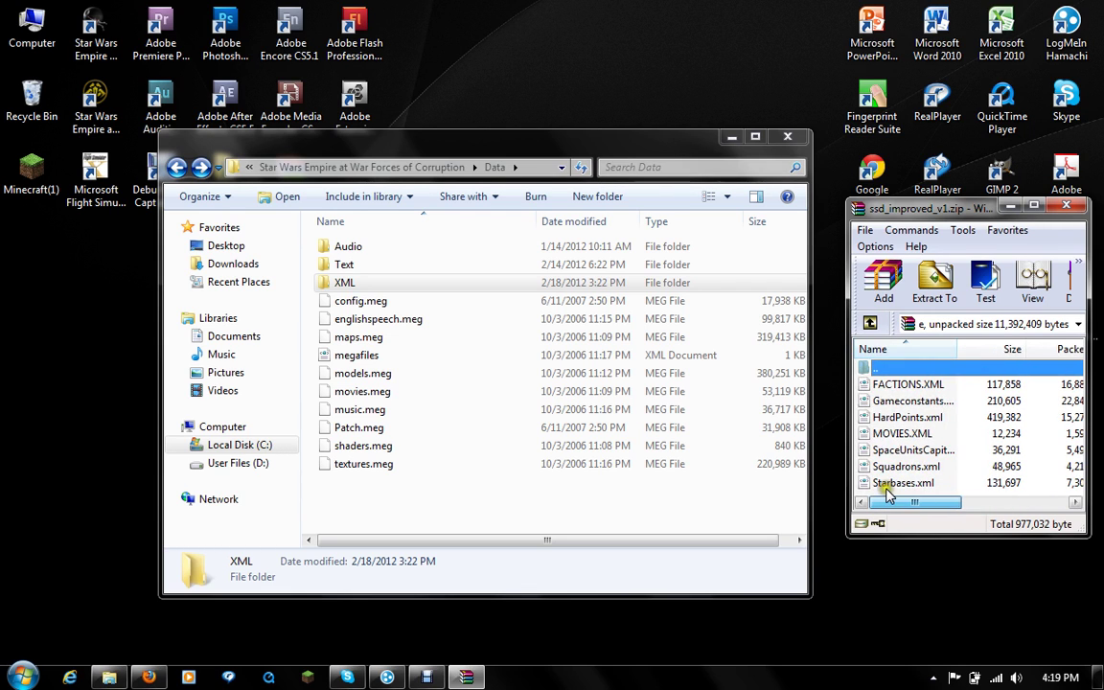
click(870, 323)
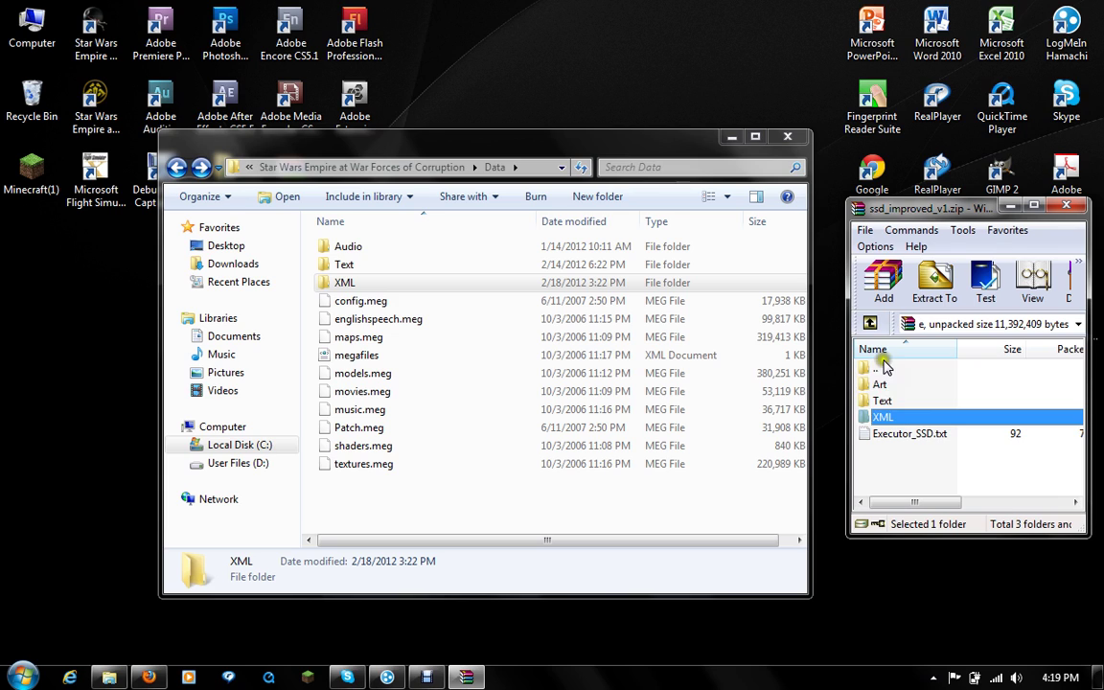
double_click(878, 385)
click(870, 325)
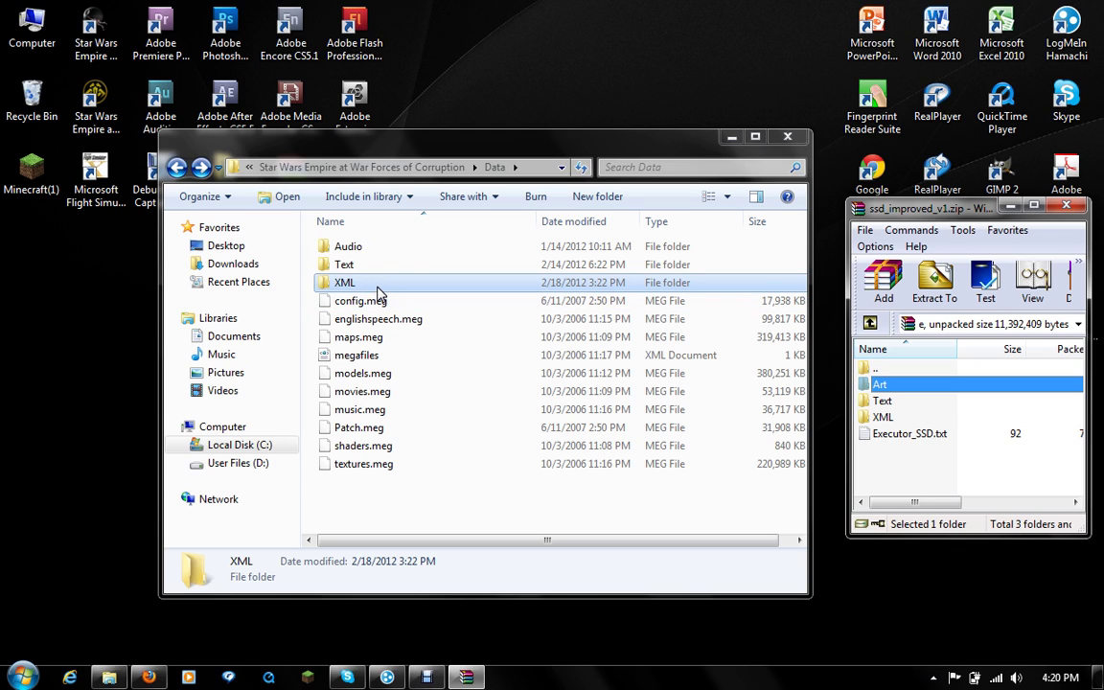
Confirm the game's XML folder is empty and return to Data.
drag(379, 294, 486, 289)
drag(487, 289, 510, 386)
click(347, 284)
double_click(348, 285)
key(BackSpace)
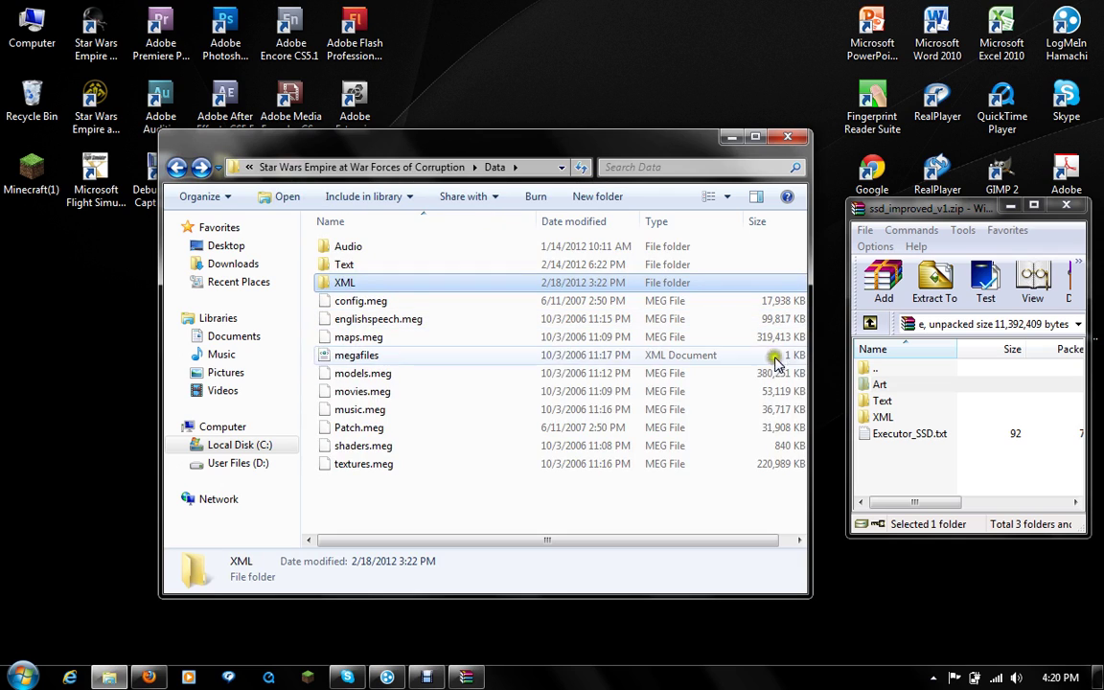
Open the archive's XML folder and move WinRAR left to list FACTIONS.XML, HardPoints.xml and others.
double_click(881, 417)
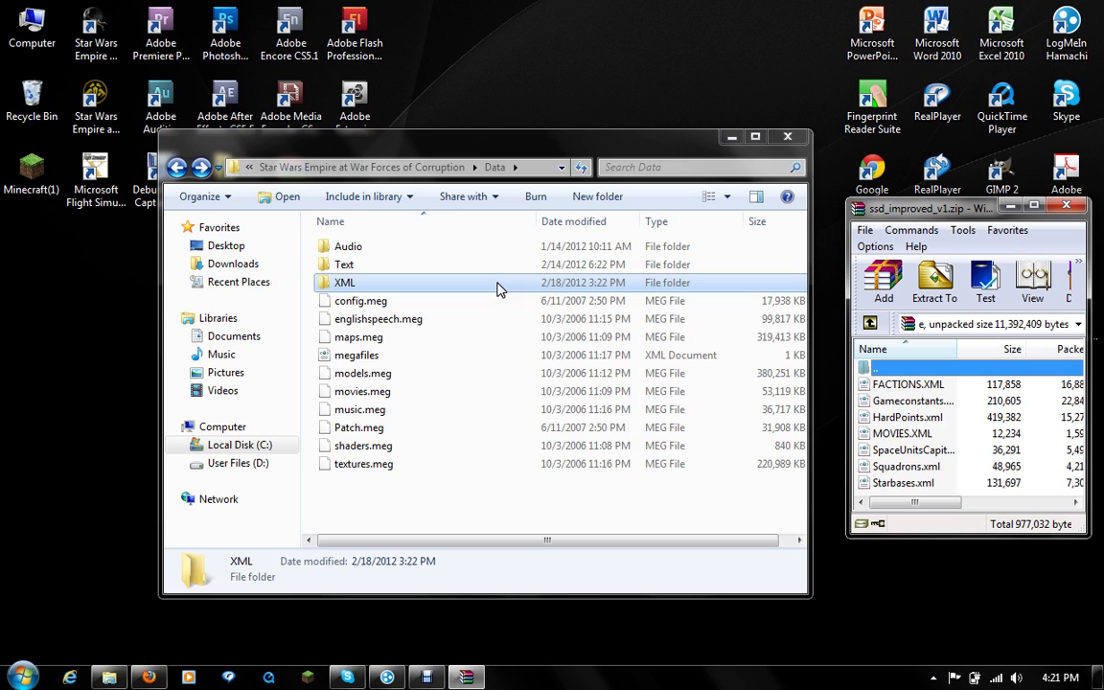
click(395, 286)
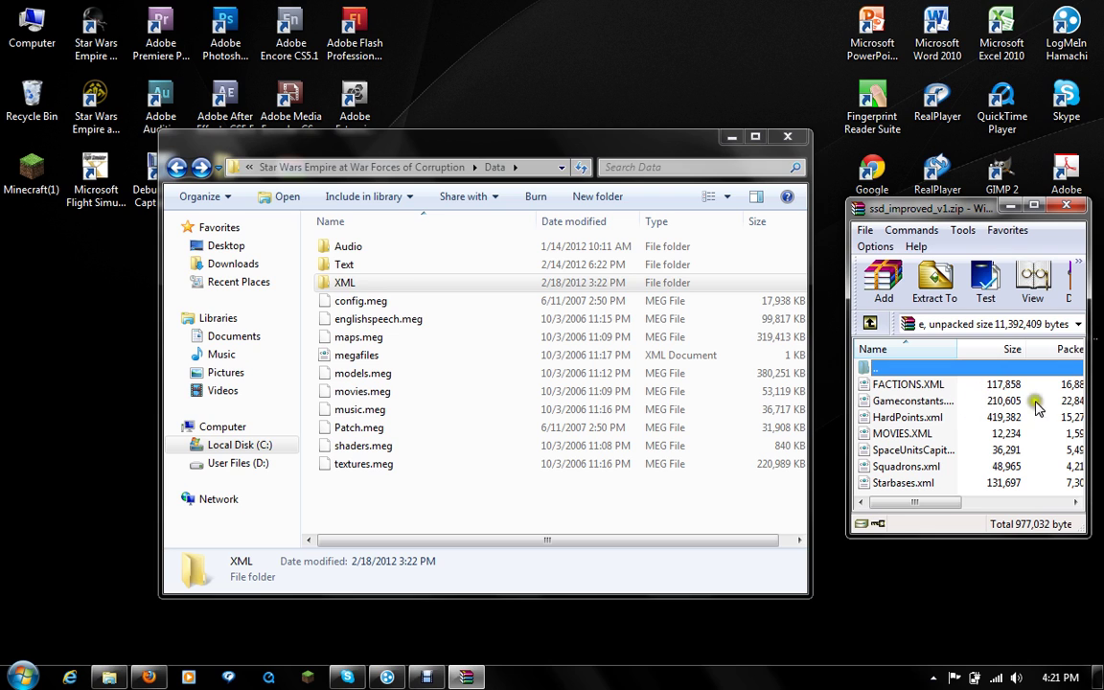
click(880, 390)
drag(875, 204, 828, 221)
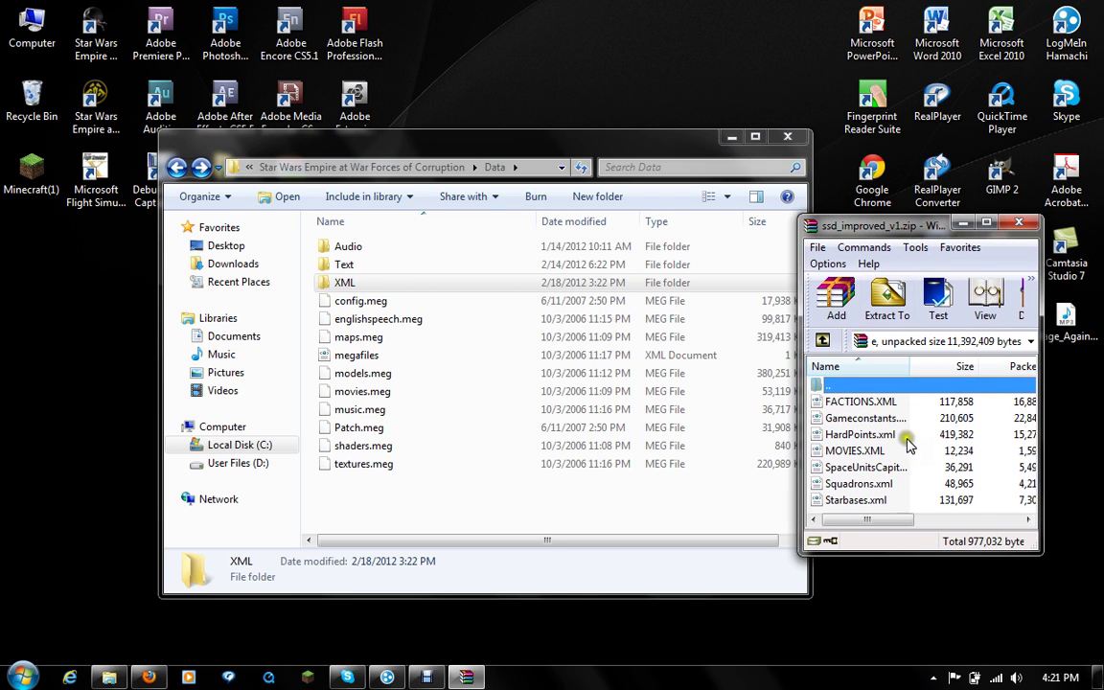
click(888, 525)
drag(887, 525, 863, 522)
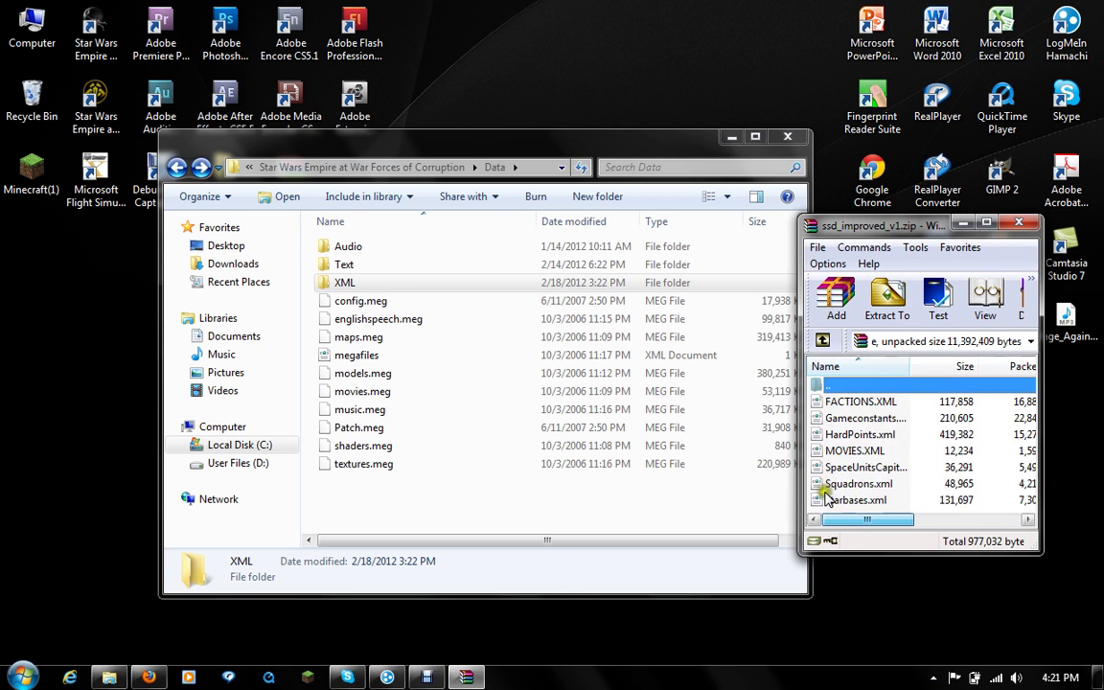
Go up to the archive root and into Data > Text in WinRAR.
click(822, 340)
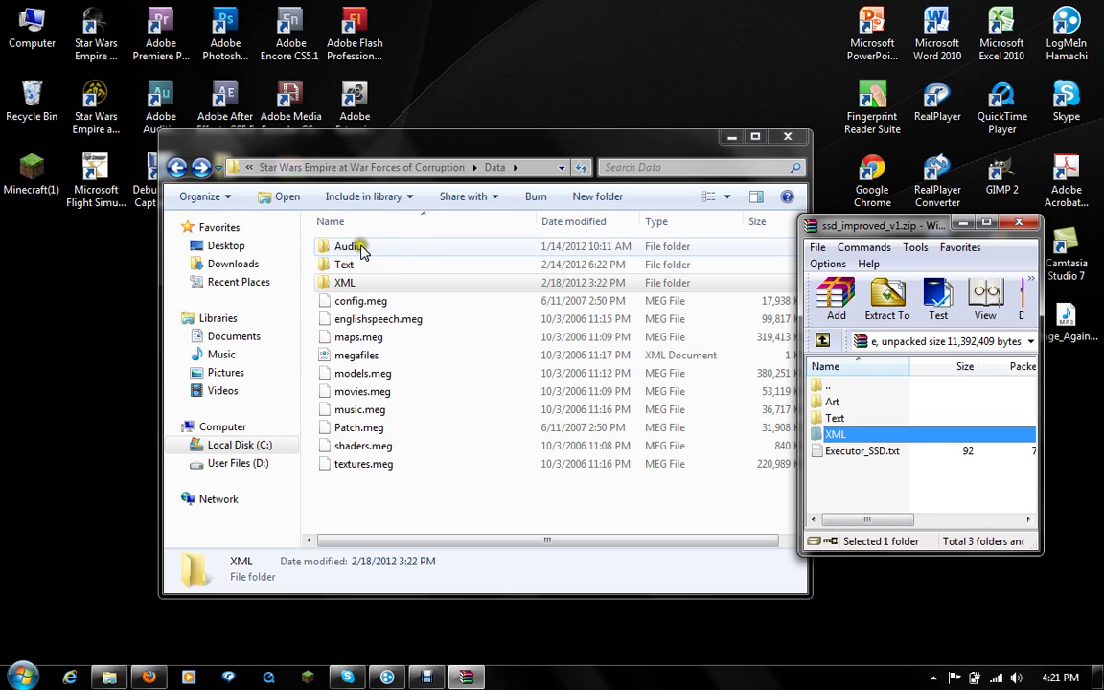
click(823, 340)
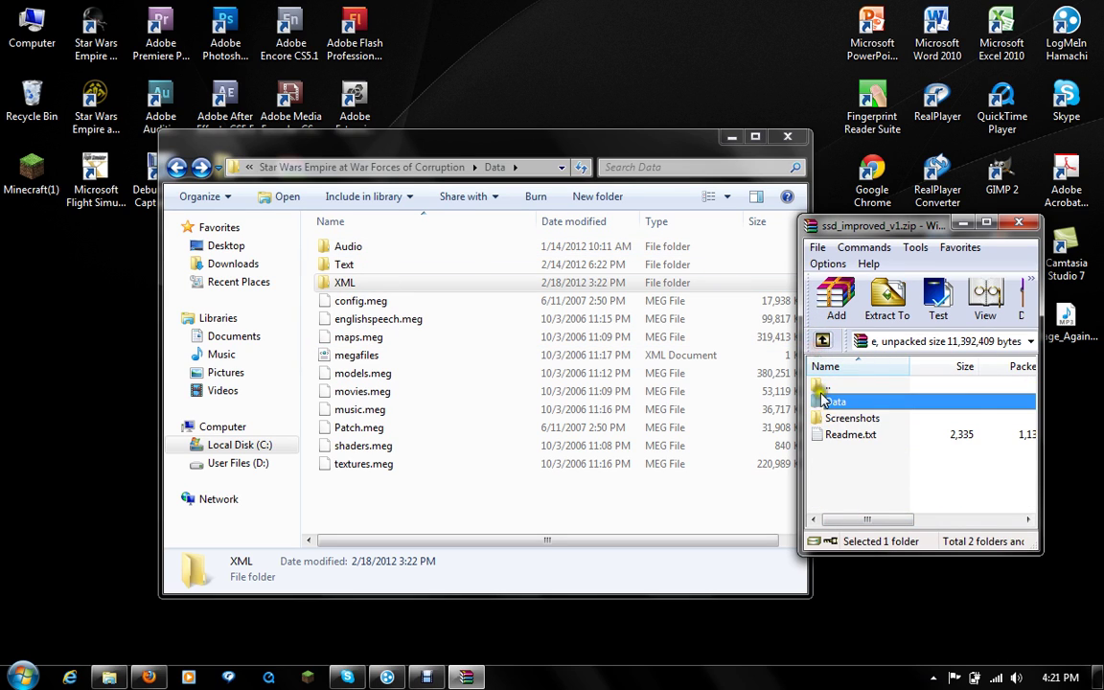
double_click(833, 404)
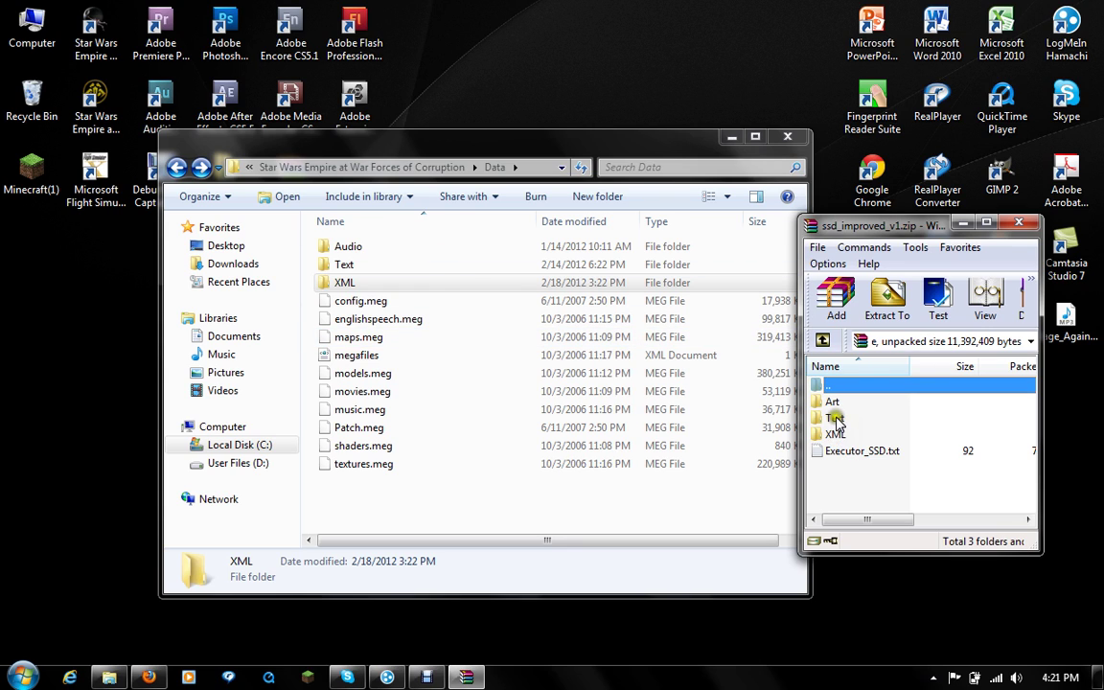
double_click(834, 418)
Select and deselect the 1,567,761-byte MasterTextFile several times.
click(836, 404)
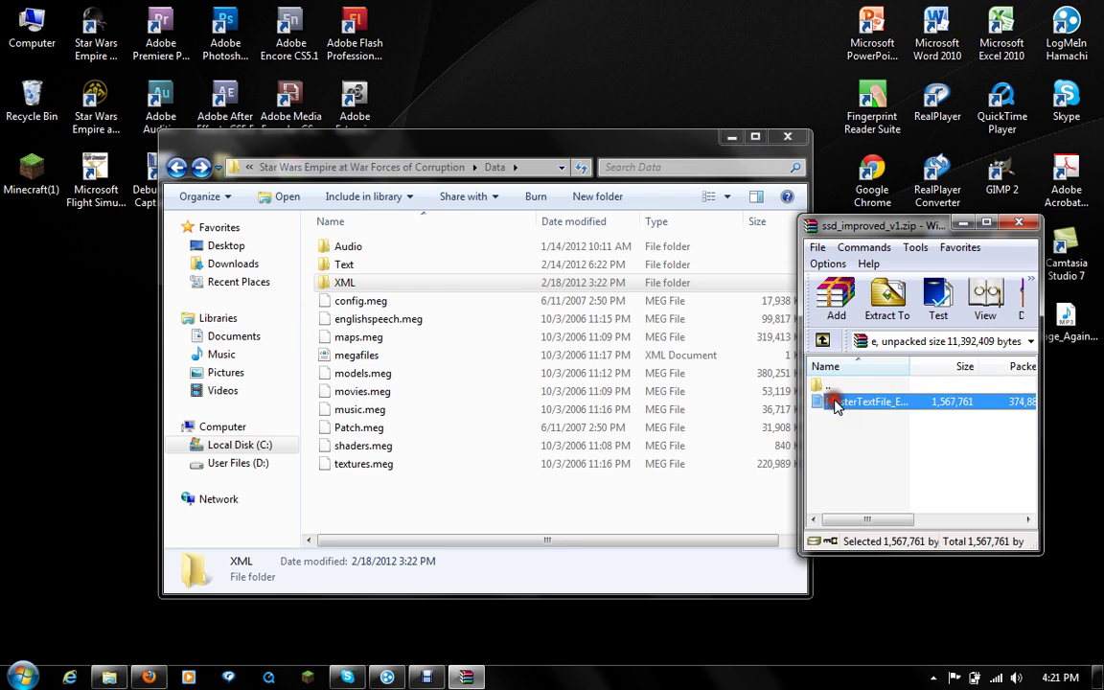
click(847, 428)
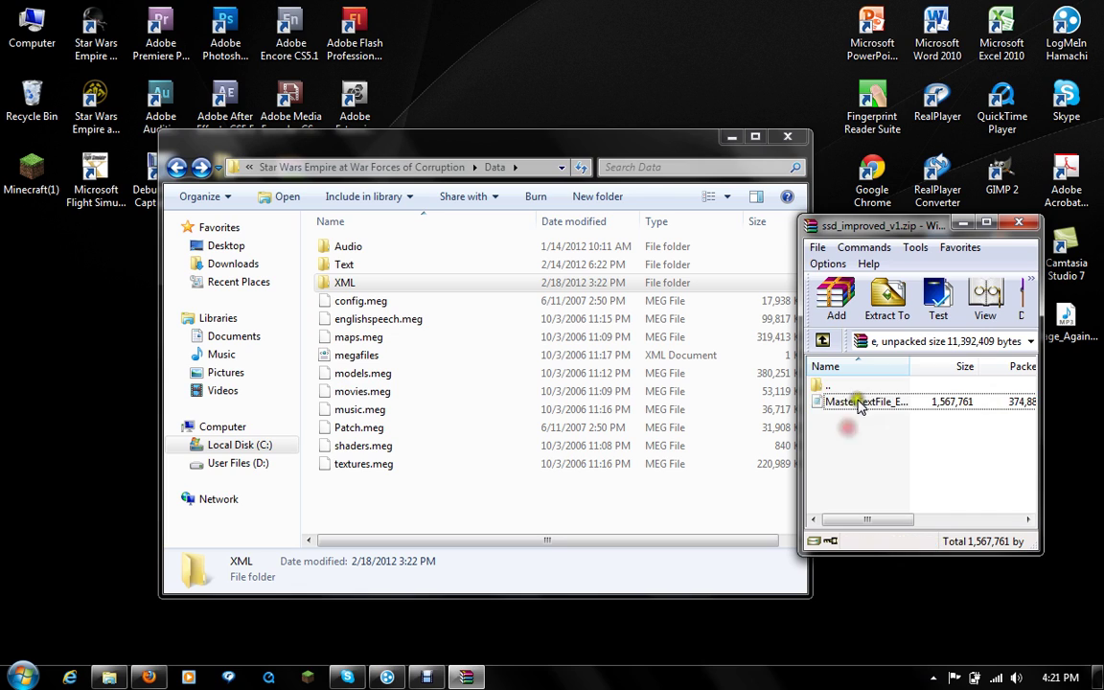
click(859, 404)
click(862, 432)
click(860, 404)
click(862, 437)
click(861, 404)
click(860, 426)
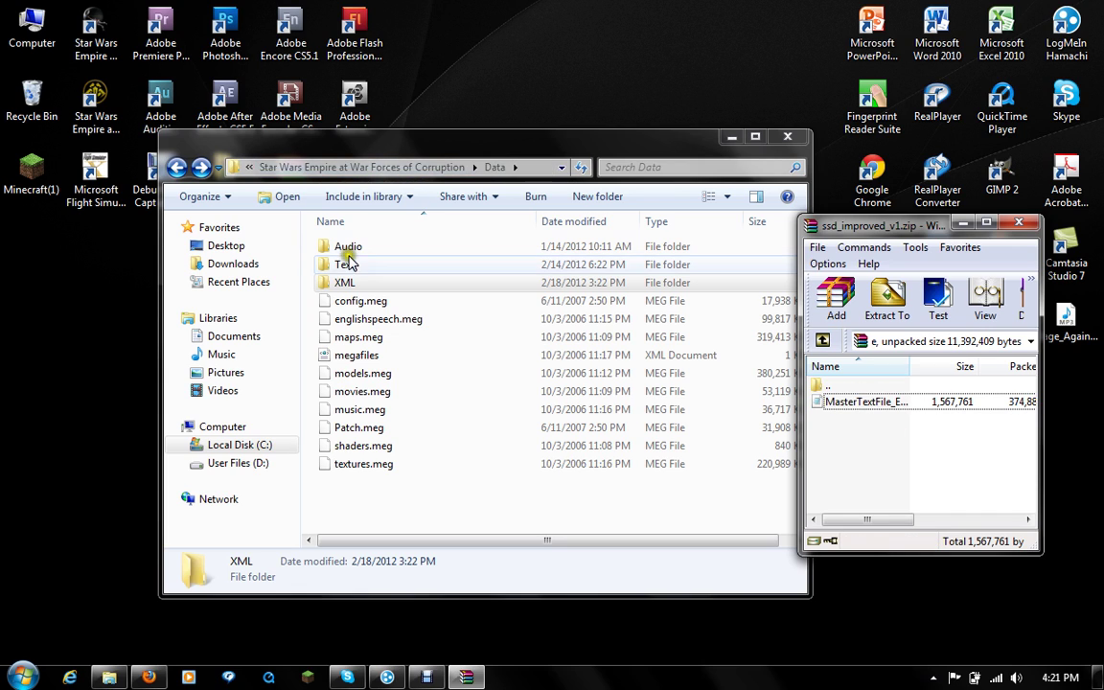
Open the game's Text folder and drag MasterTextFile from the archive over it.
double_click(345, 266)
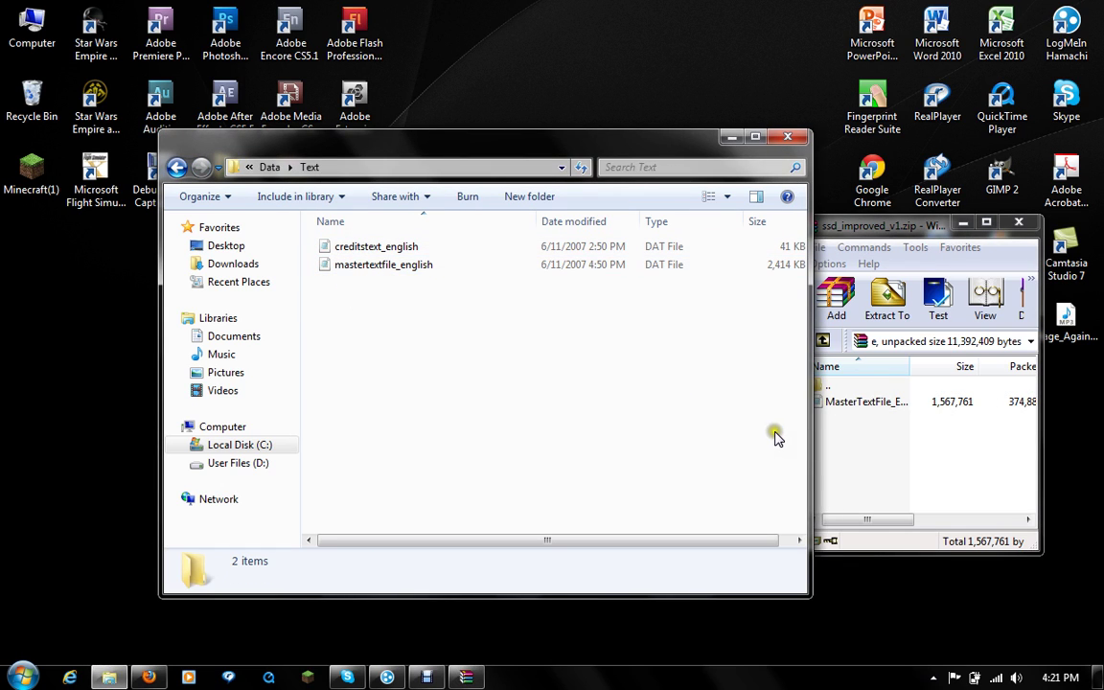
click(917, 493)
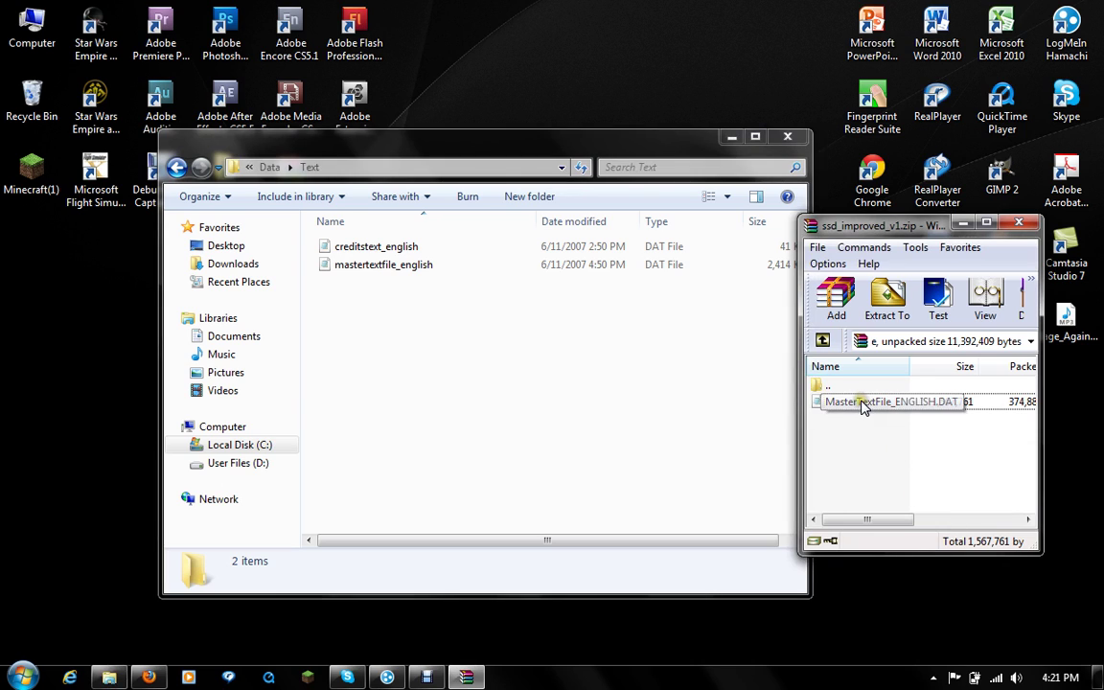
drag(862, 407, 865, 447)
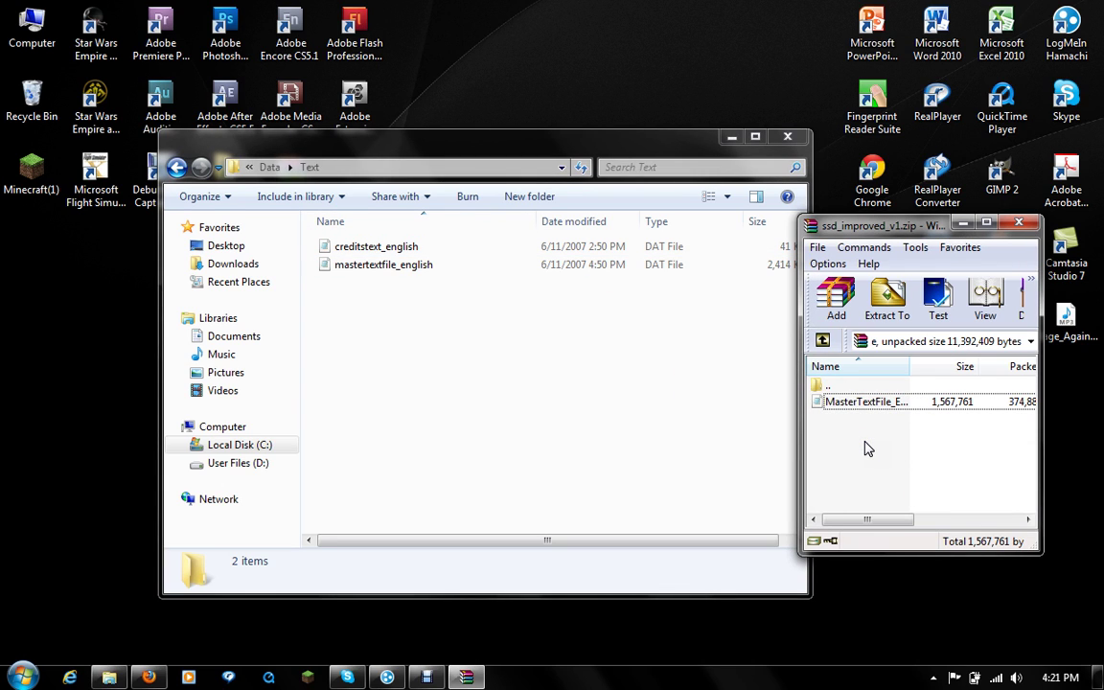
drag(865, 448, 403, 310)
click(388, 270)
click(377, 274)
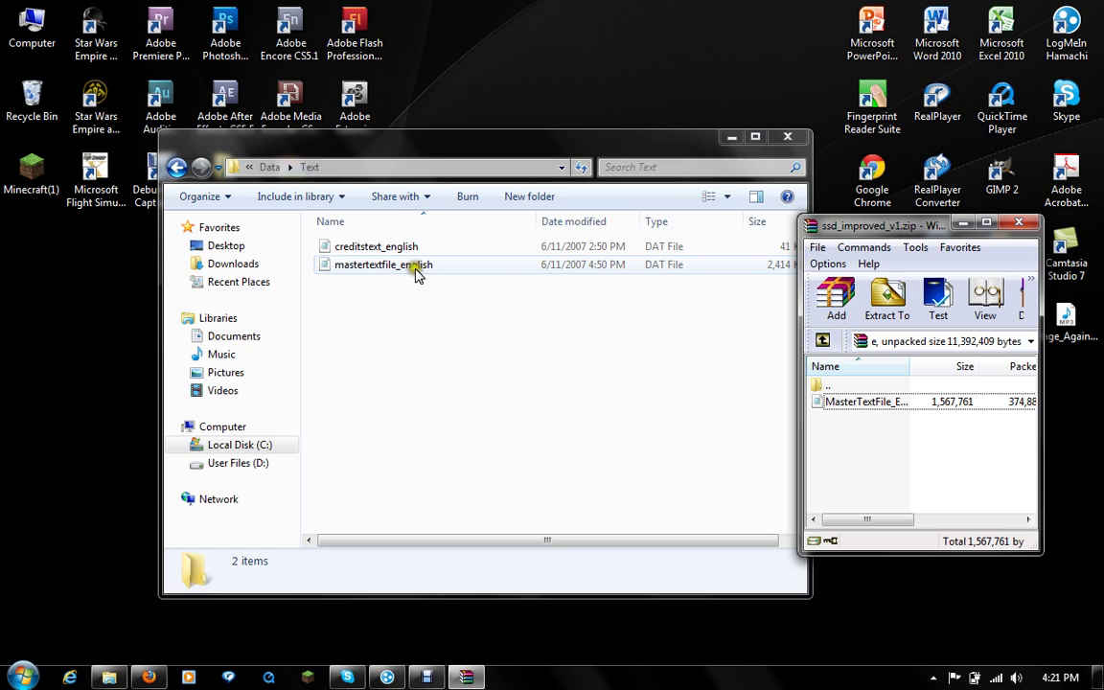
click(446, 308)
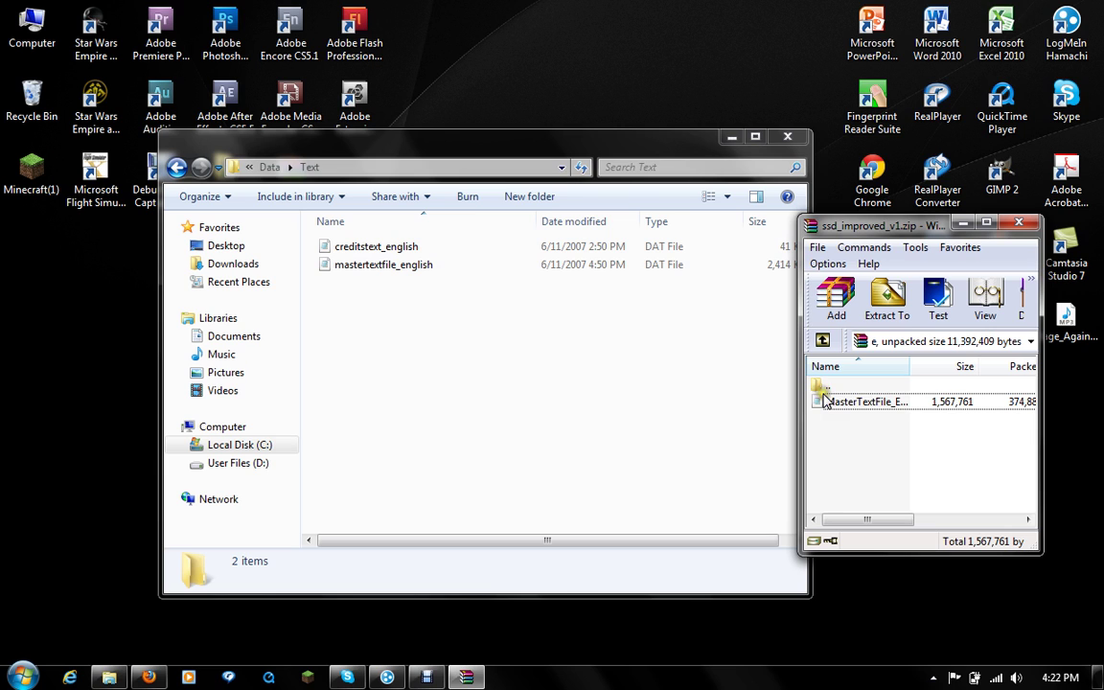
Drop MasterTextFile into the game's Text folder and reselect it in WinRAR.
drag(825, 400, 518, 280)
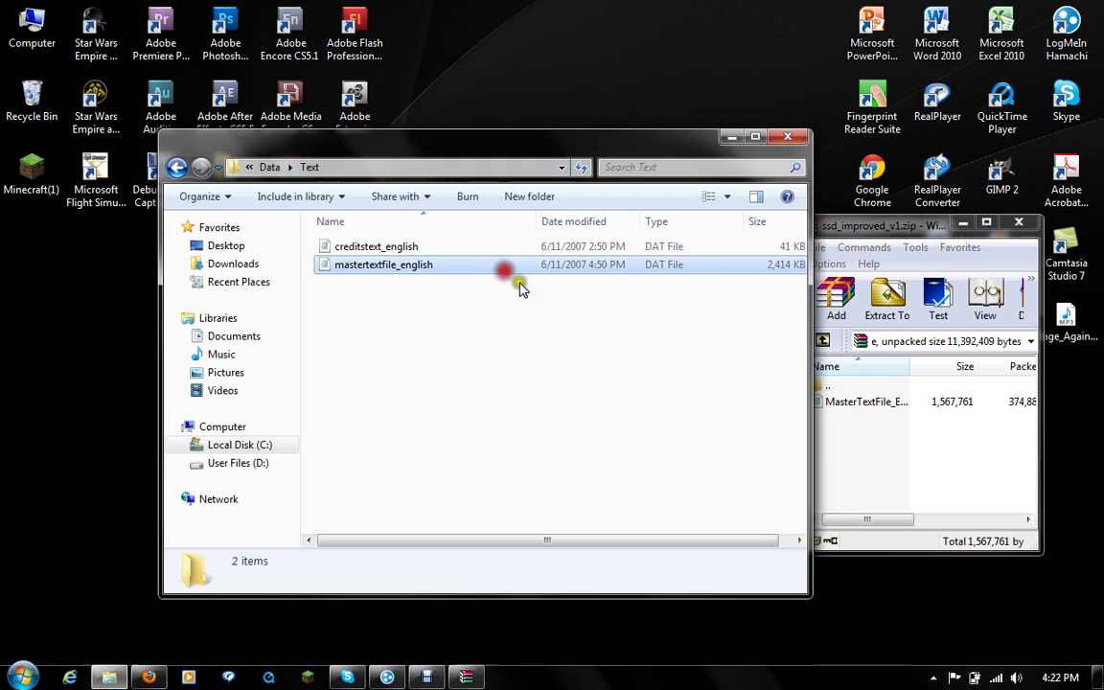
click(880, 414)
click(675, 345)
click(844, 433)
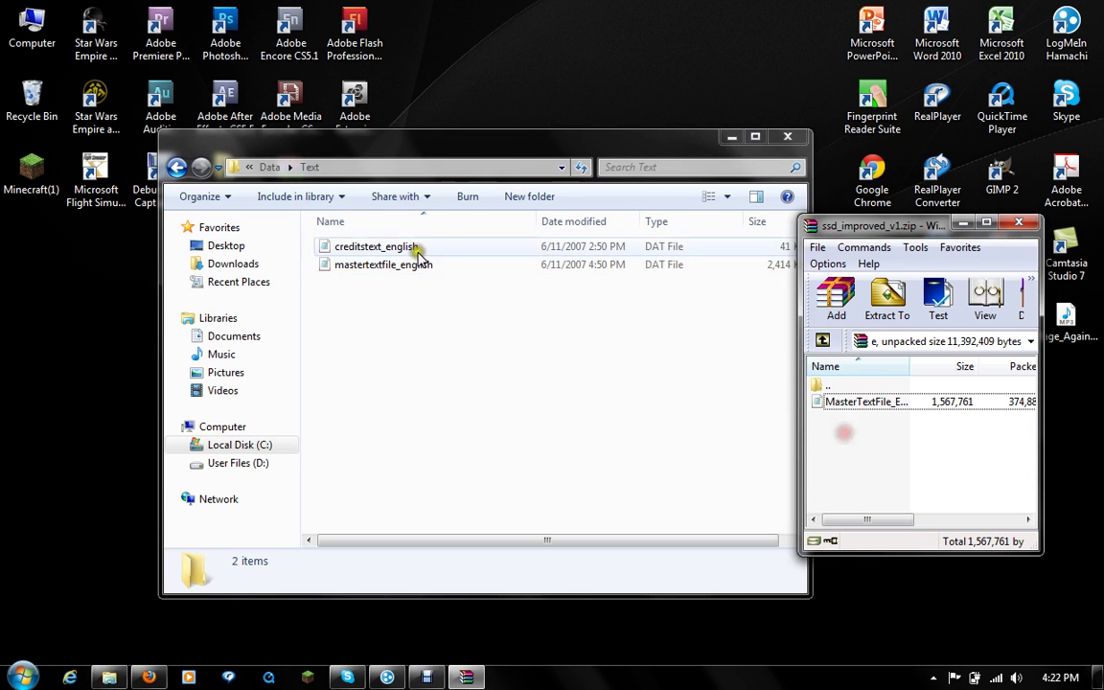
click(860, 403)
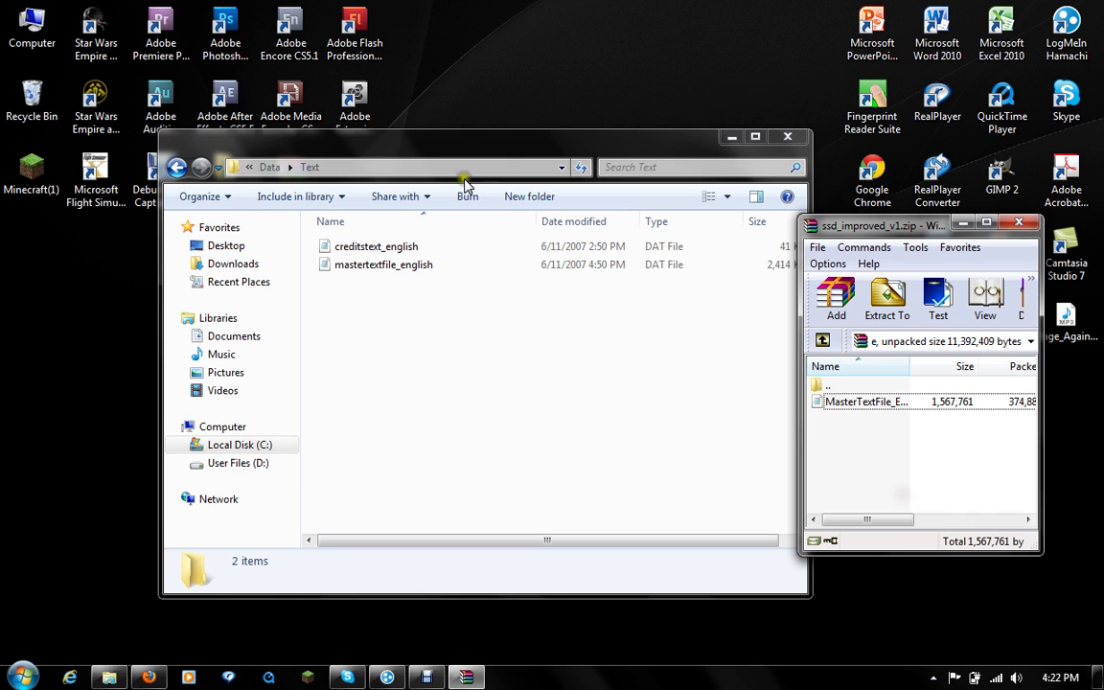
Return Explorer to Data, open the archive's Art > Textures, then go back to the root.
click(174, 167)
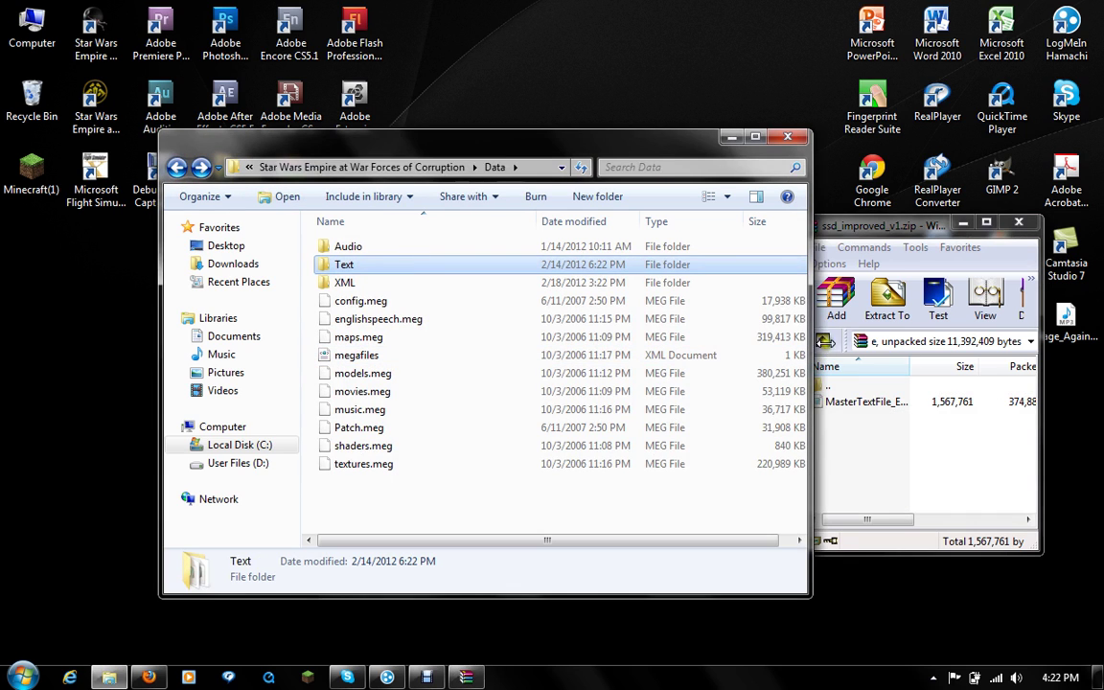
click(843, 450)
click(822, 343)
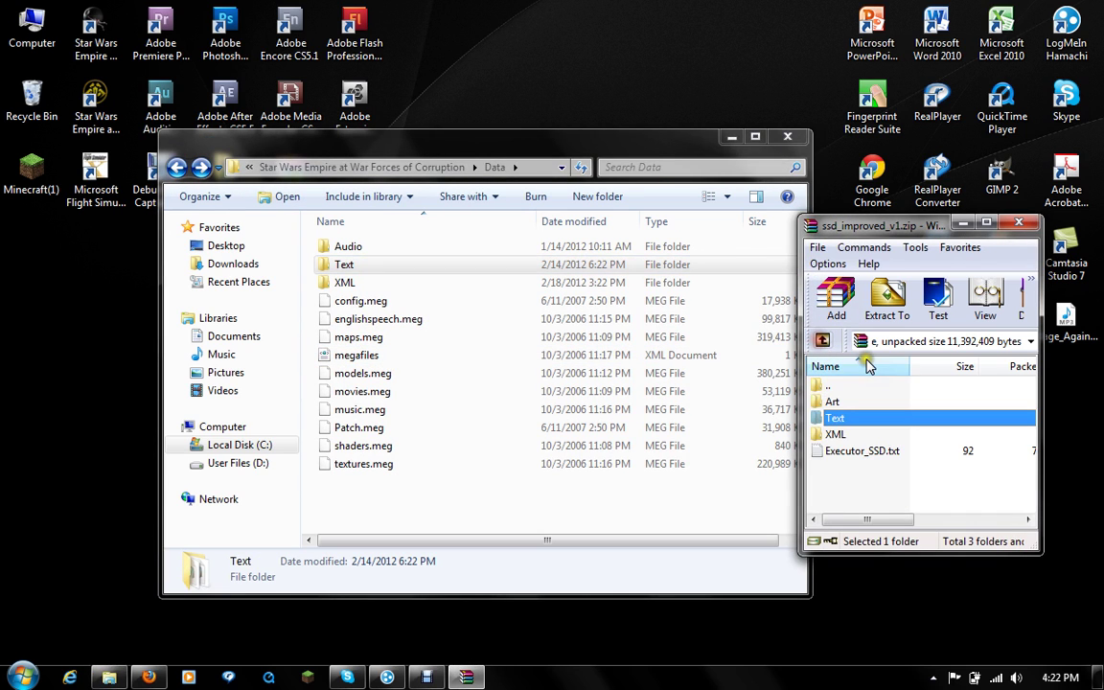
click(830, 402)
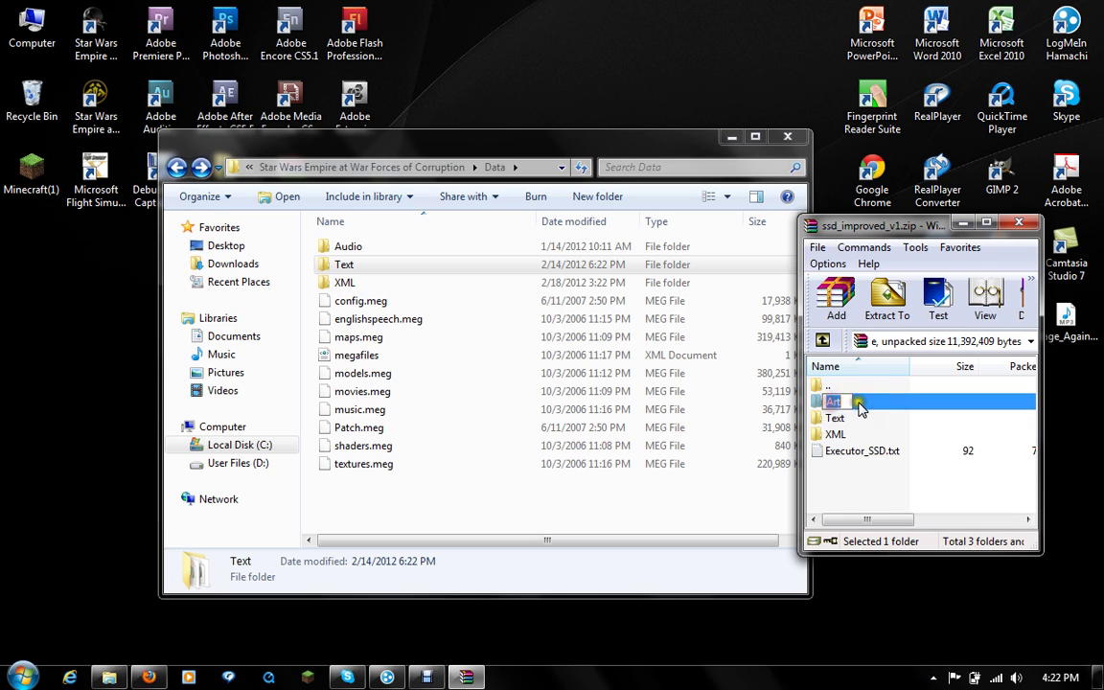
double_click(830, 402)
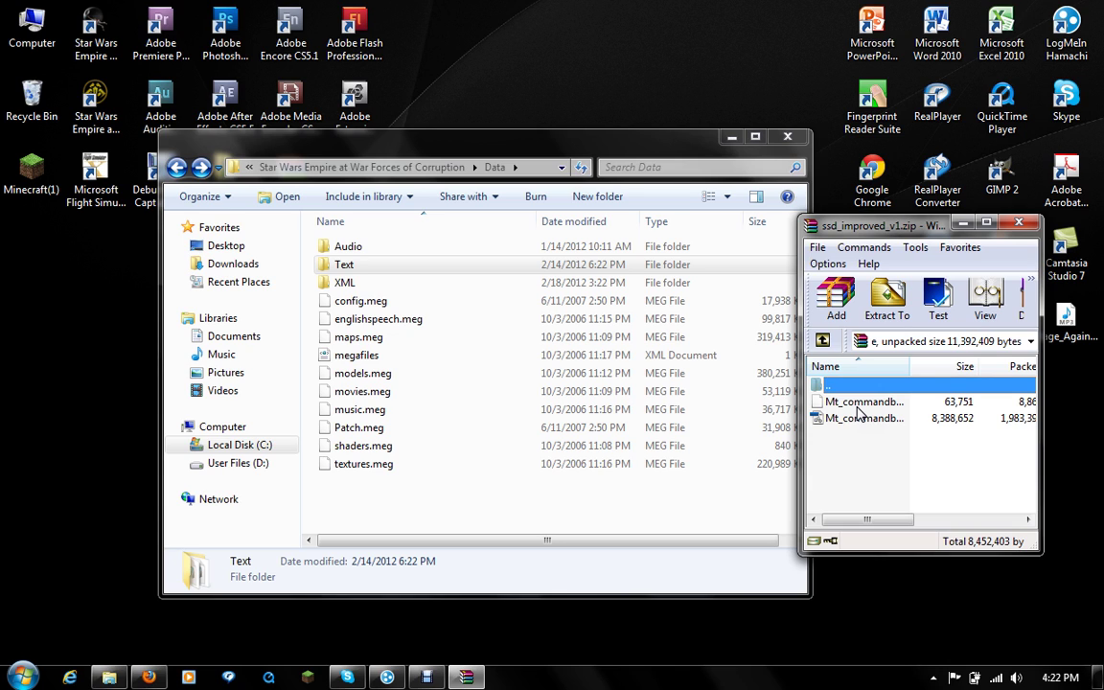
click(821, 340)
click(821, 341)
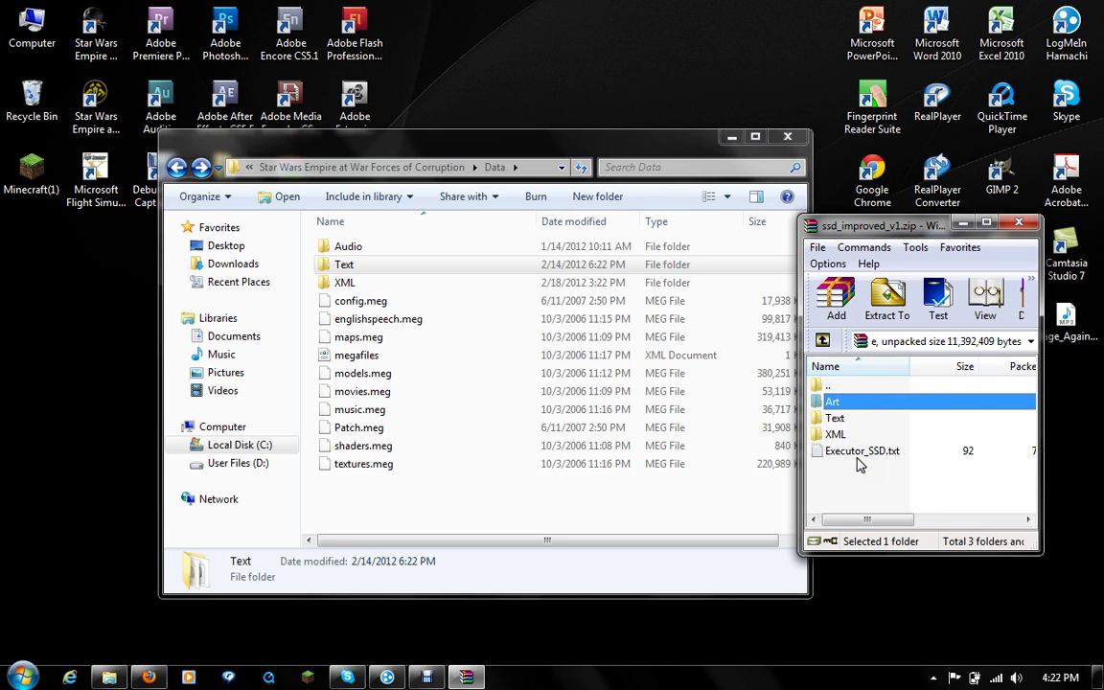
Reopen Art > Textures in the archive and end back inside Art.
double_click(838, 402)
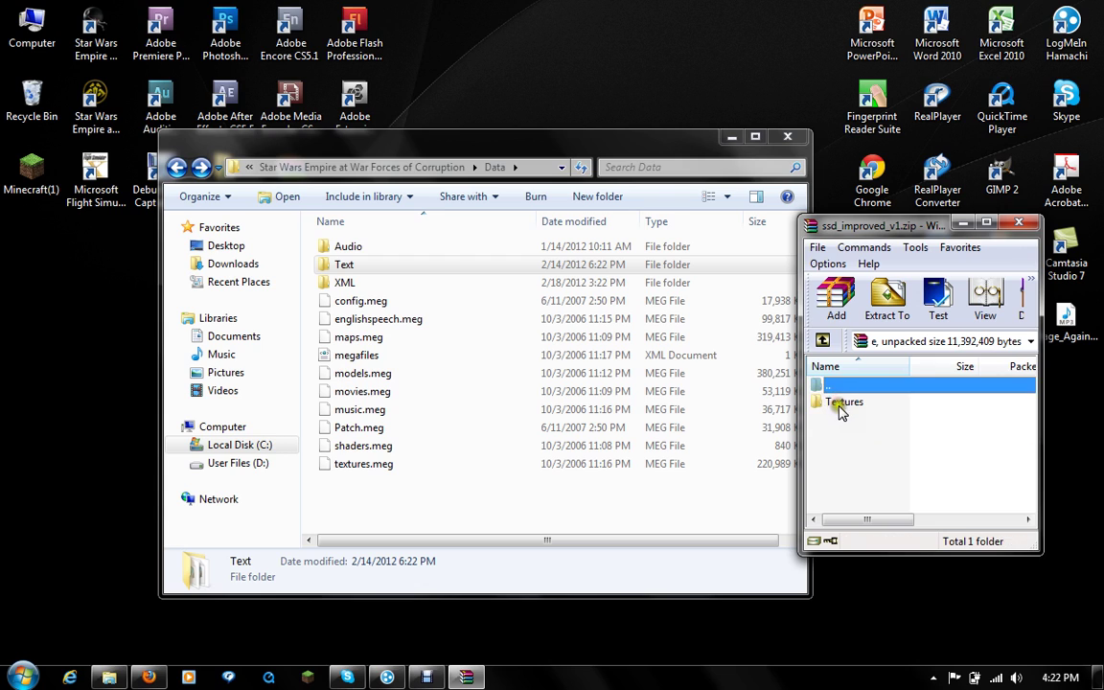
double_click(840, 404)
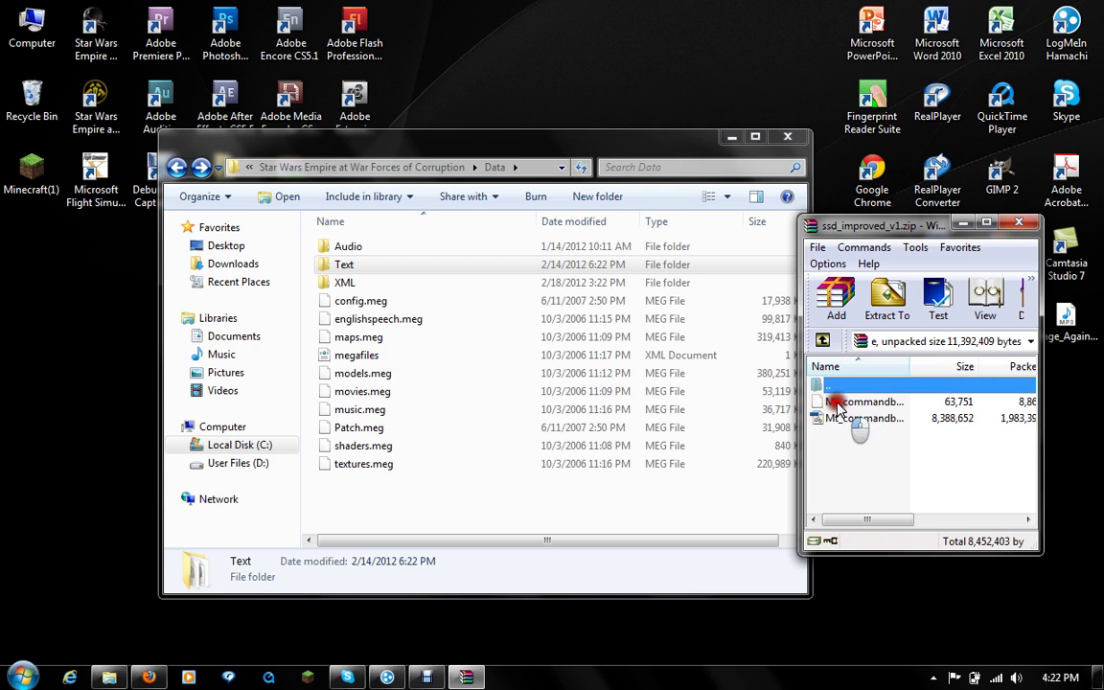
click(824, 342)
click(824, 342)
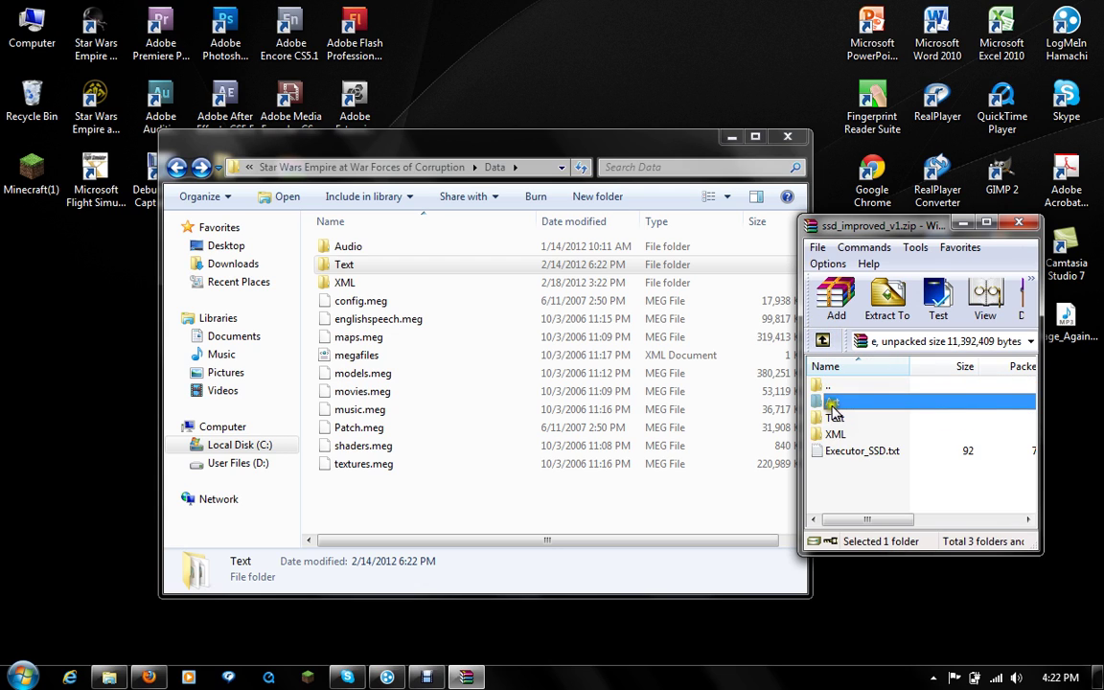
double_click(832, 406)
double_click(839, 404)
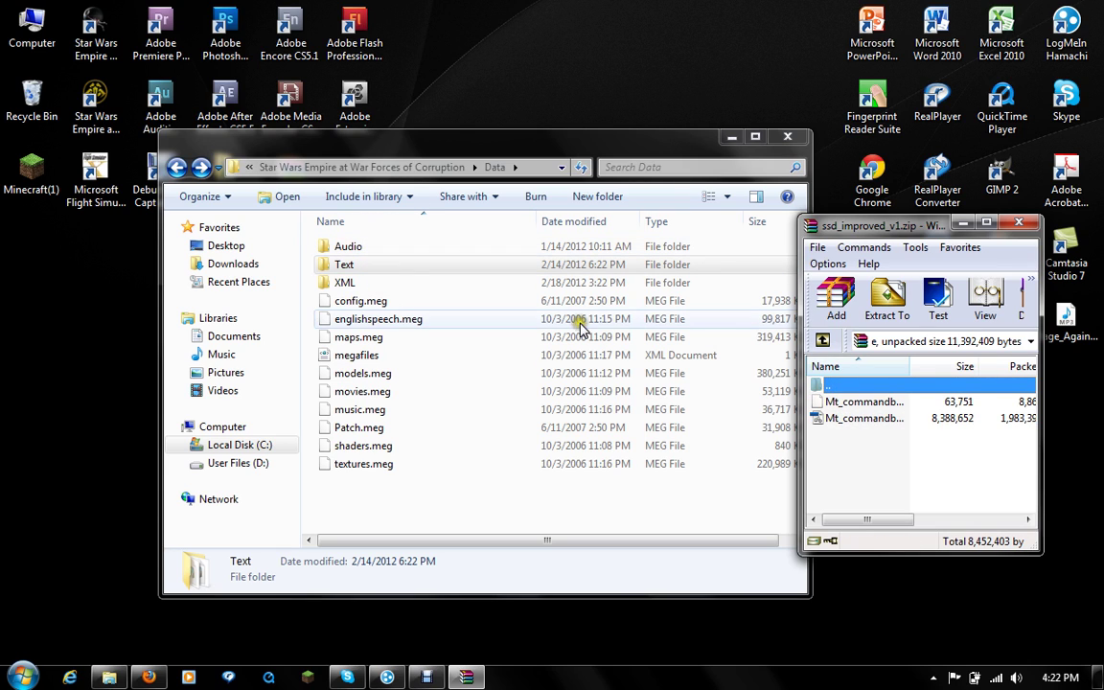
key(BackSpace)
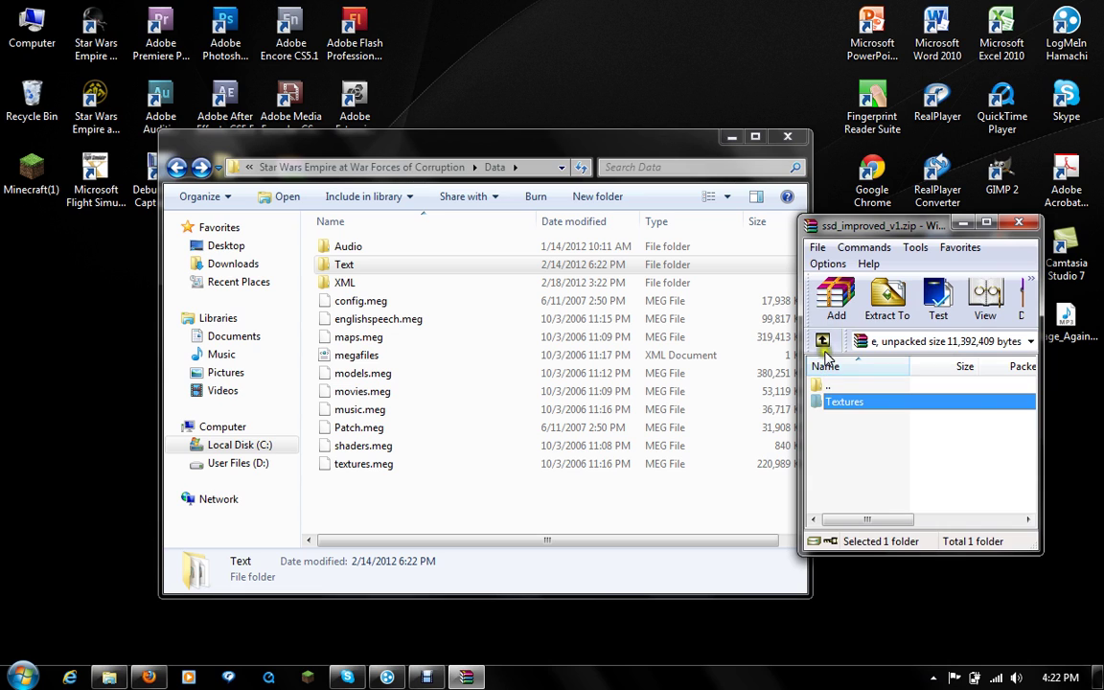
Return WinRAR to the archive root and create a new folder in the game's Data folder for Art.
click(822, 343)
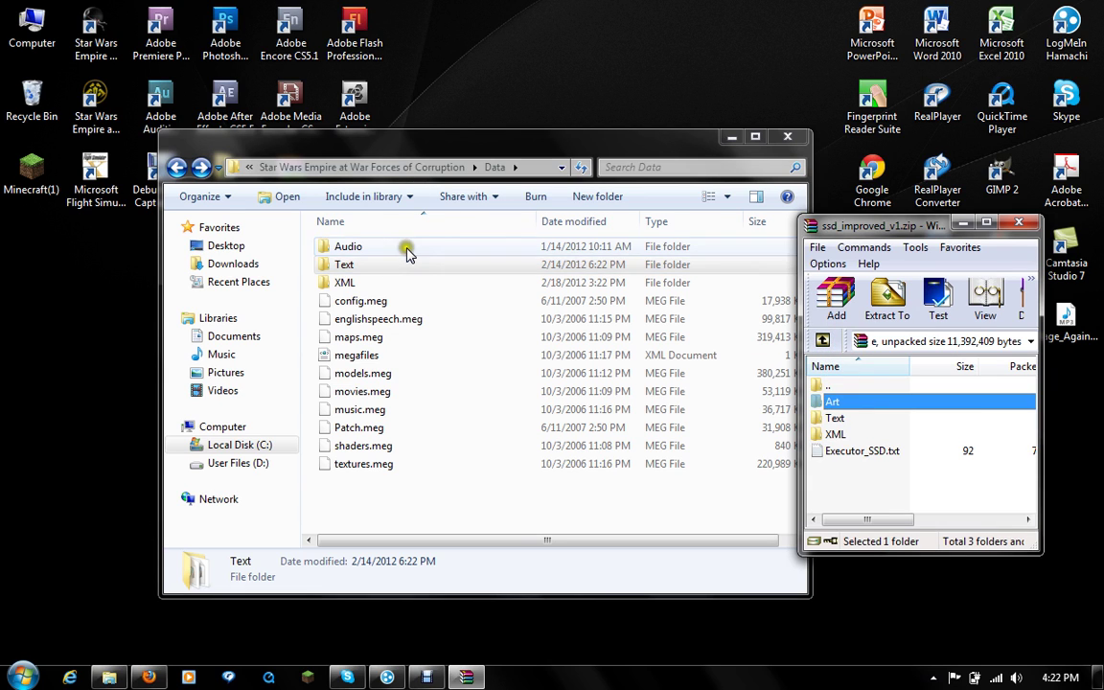
right_click(484, 523)
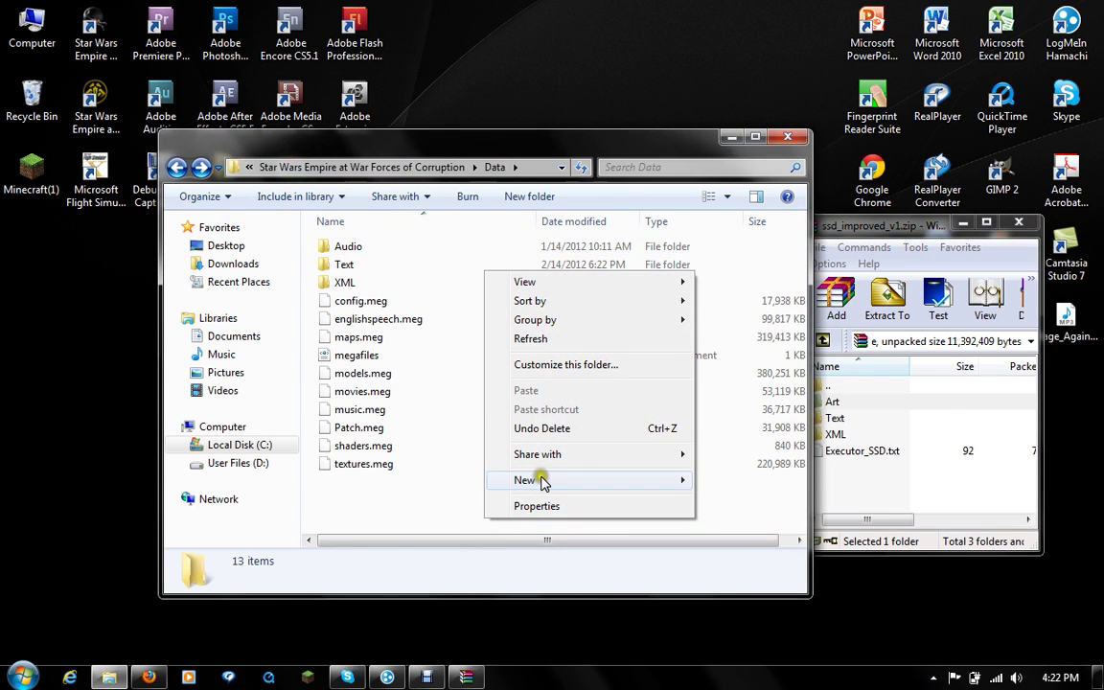
mouse_move(543, 480)
click(704, 481)
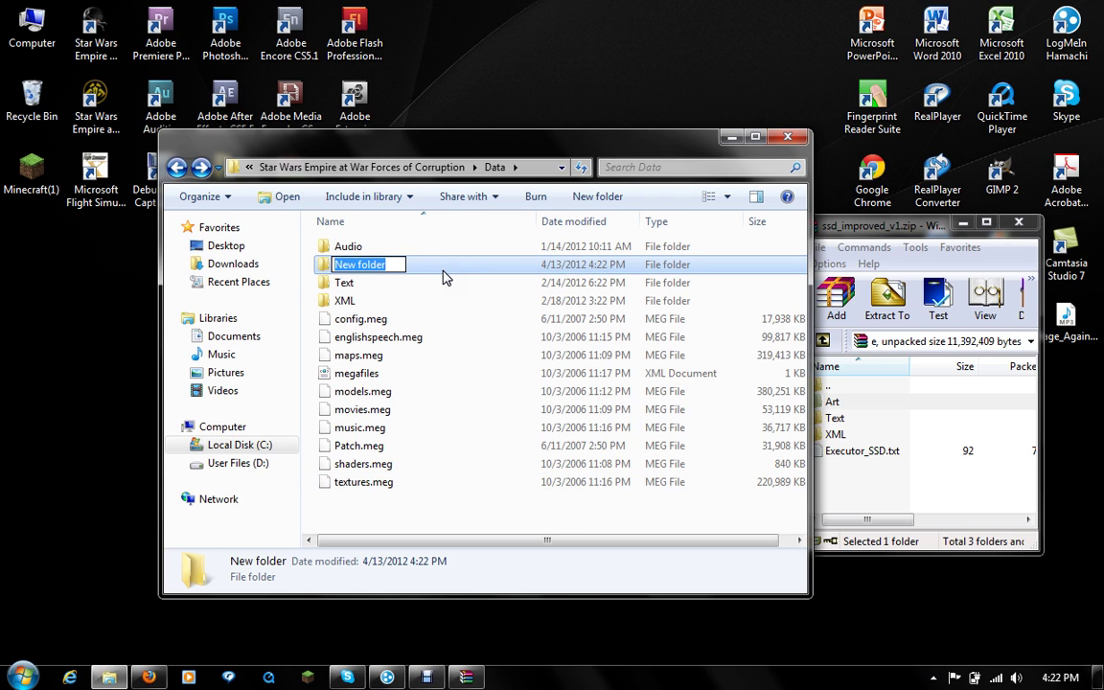
key(BackSpace)
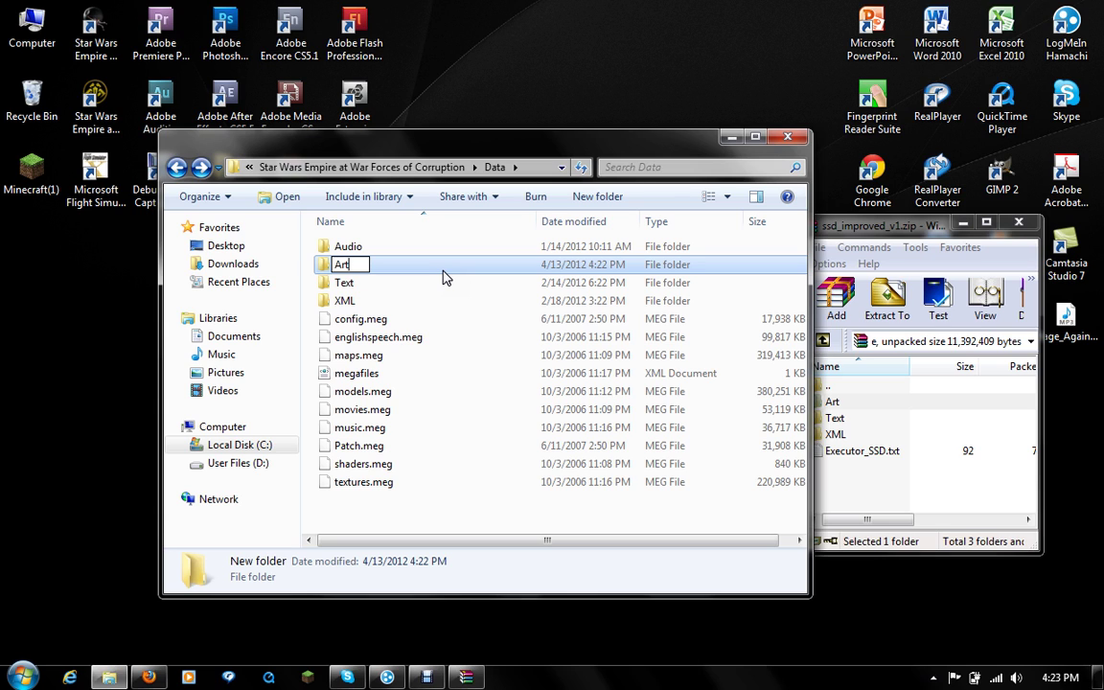
Confirm the new folder name Art and shift the Data window further left.
click(456, 300)
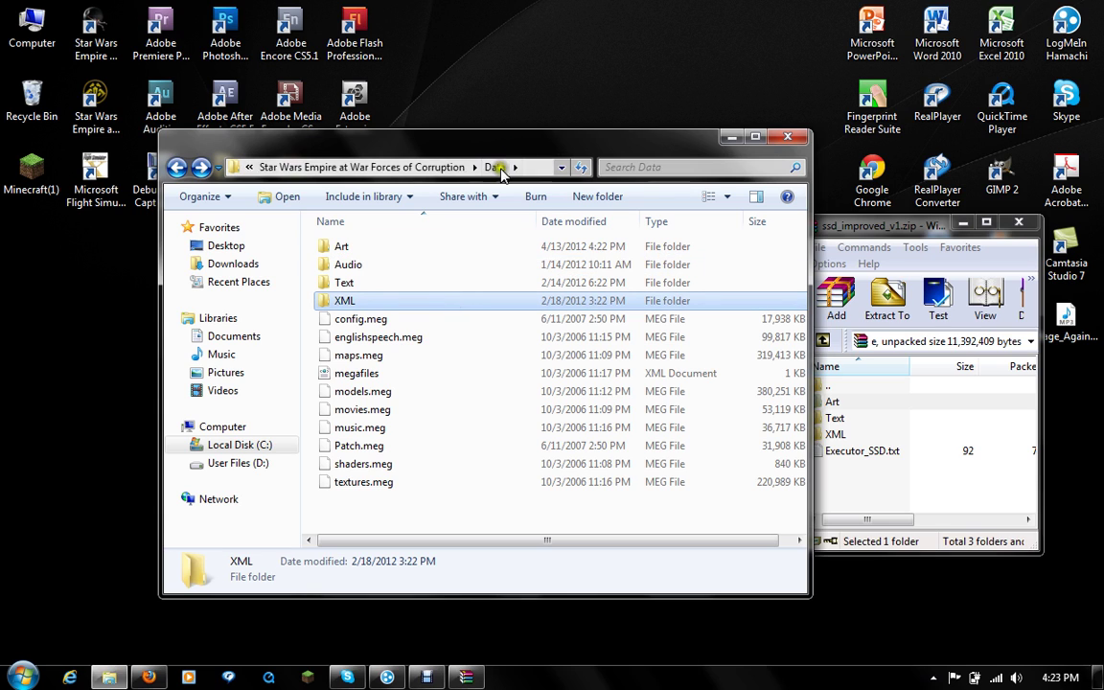
click(389, 247)
drag(462, 151, 374, 142)
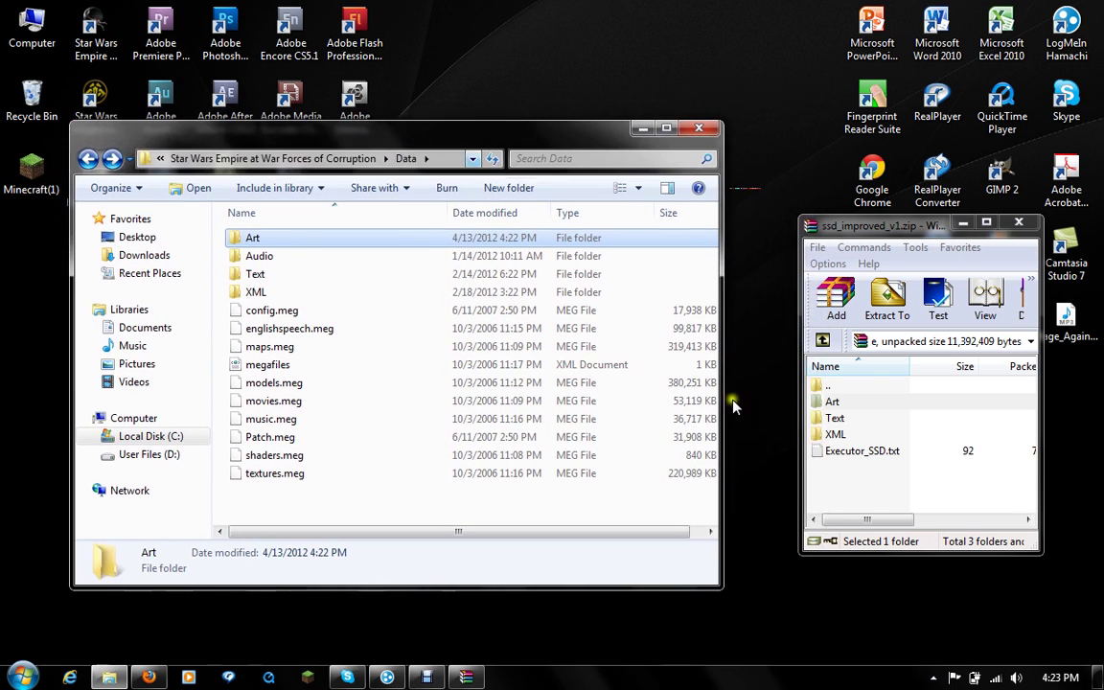
Open Art in WinRAR, then go up to the root and open Screenshots.
click(831, 404)
double_click(830, 399)
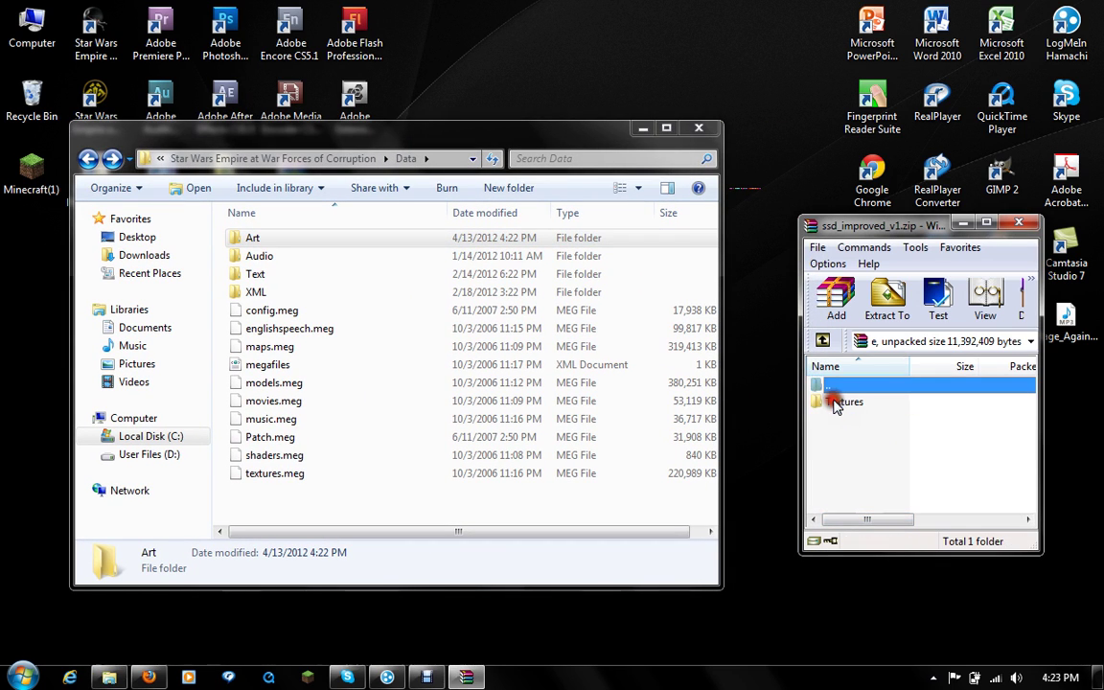
click(273, 238)
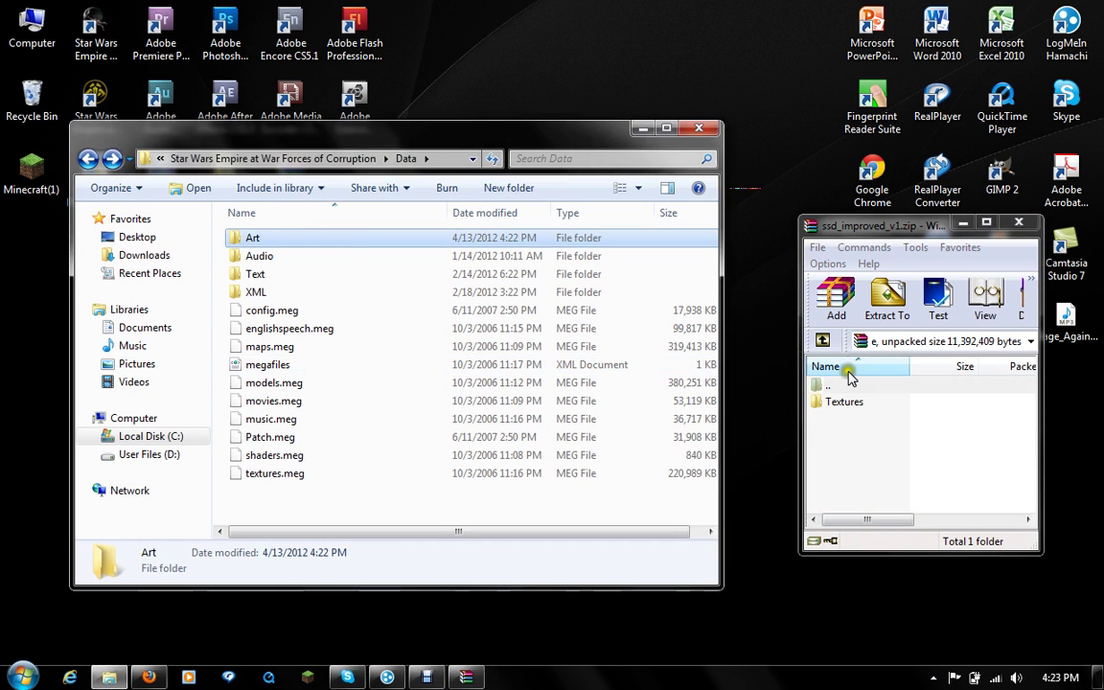
click(821, 340)
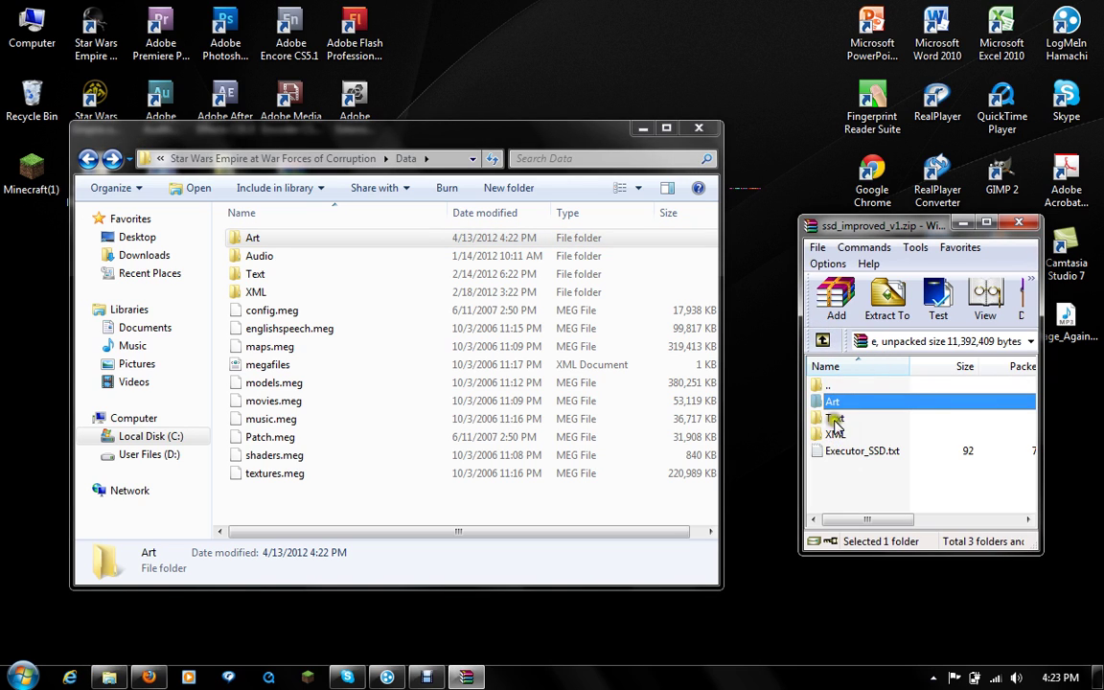
click(824, 341)
double_click(839, 418)
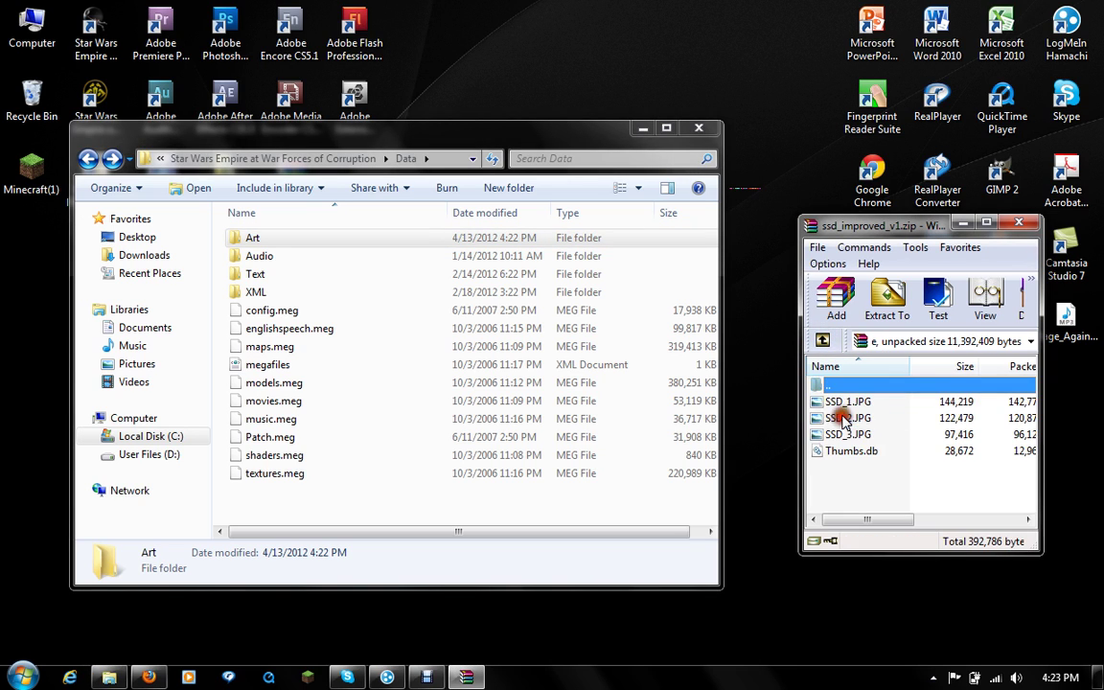
View SSD_2.JPG in Windows Photo Viewer, then close WinRAR and Photo Viewer.
double_click(844, 418)
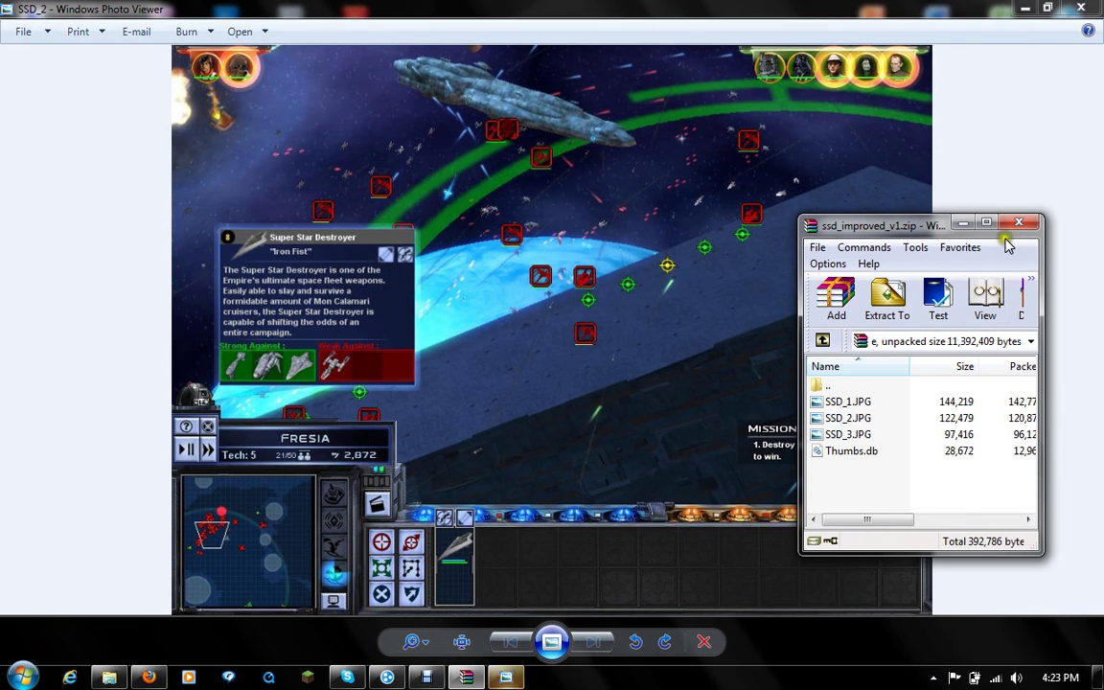
click(1016, 226)
click(1077, 8)
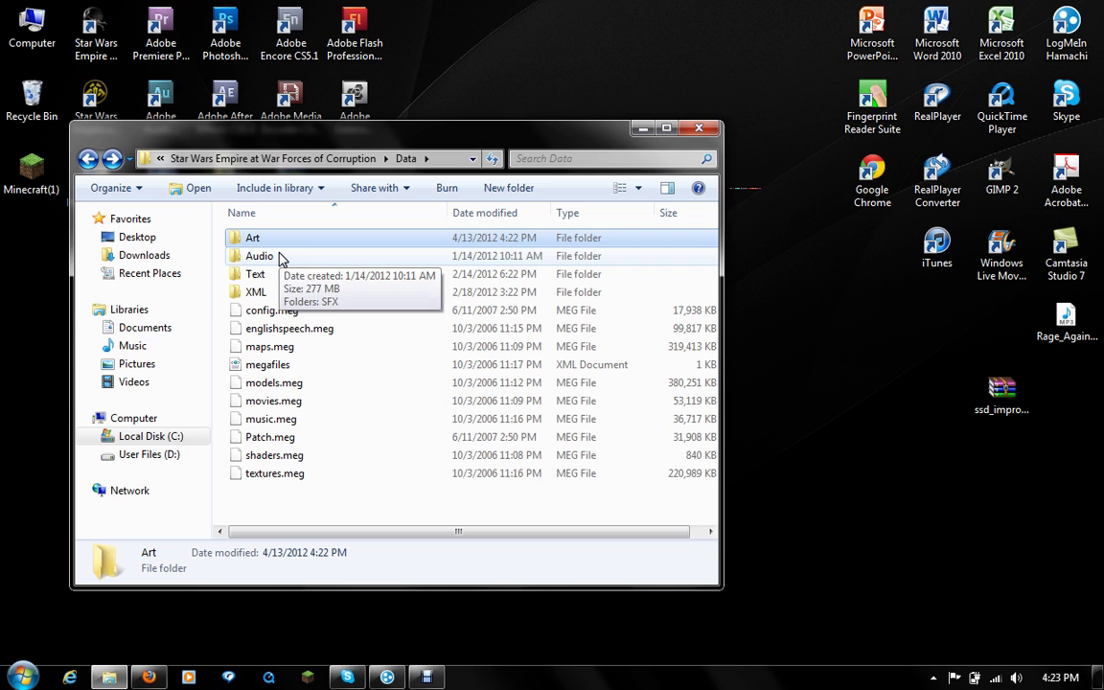
Select the XML folder, close the Data folder window, and restore Debut Professional from the taskbar.
click(401, 294)
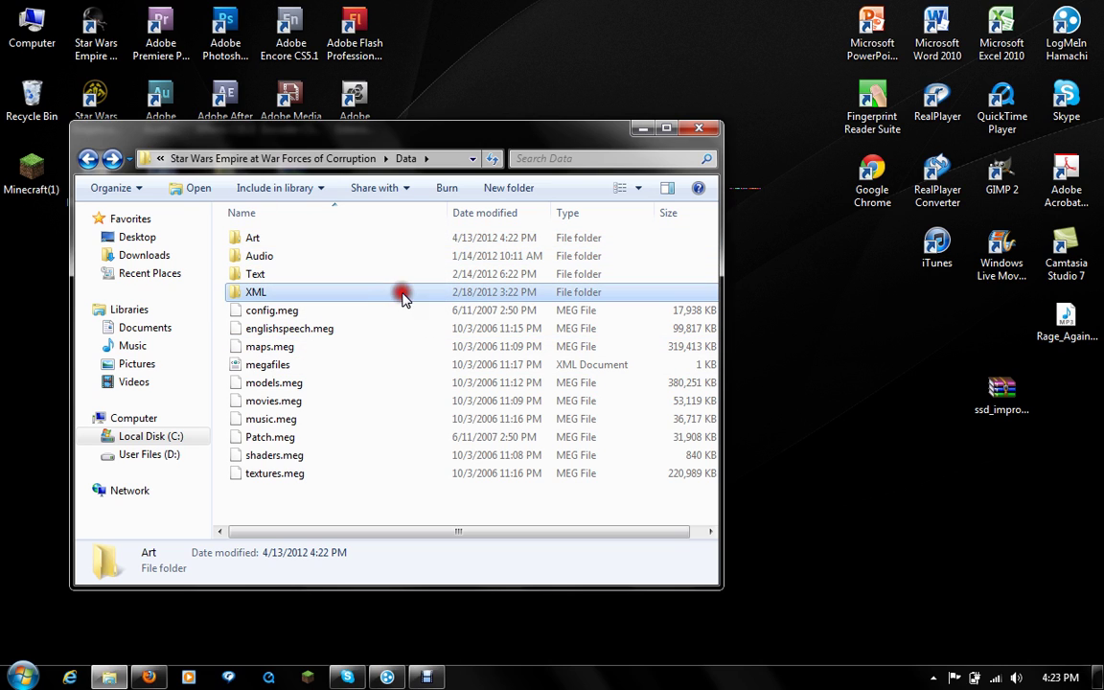
click(700, 131)
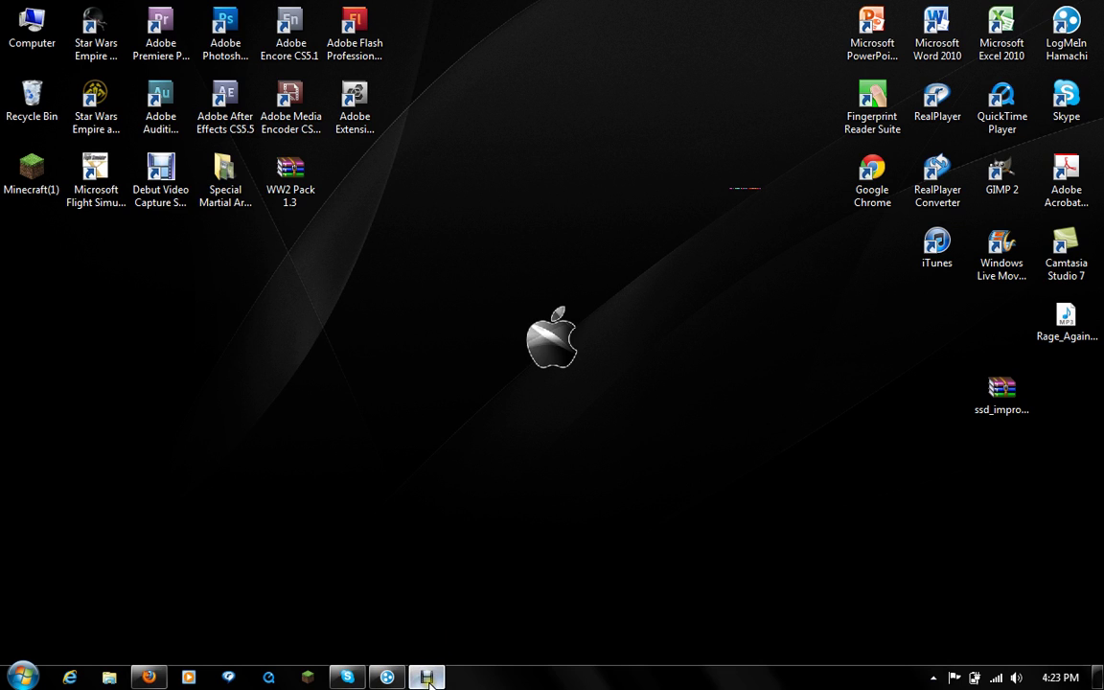
mouse_move(429, 680)
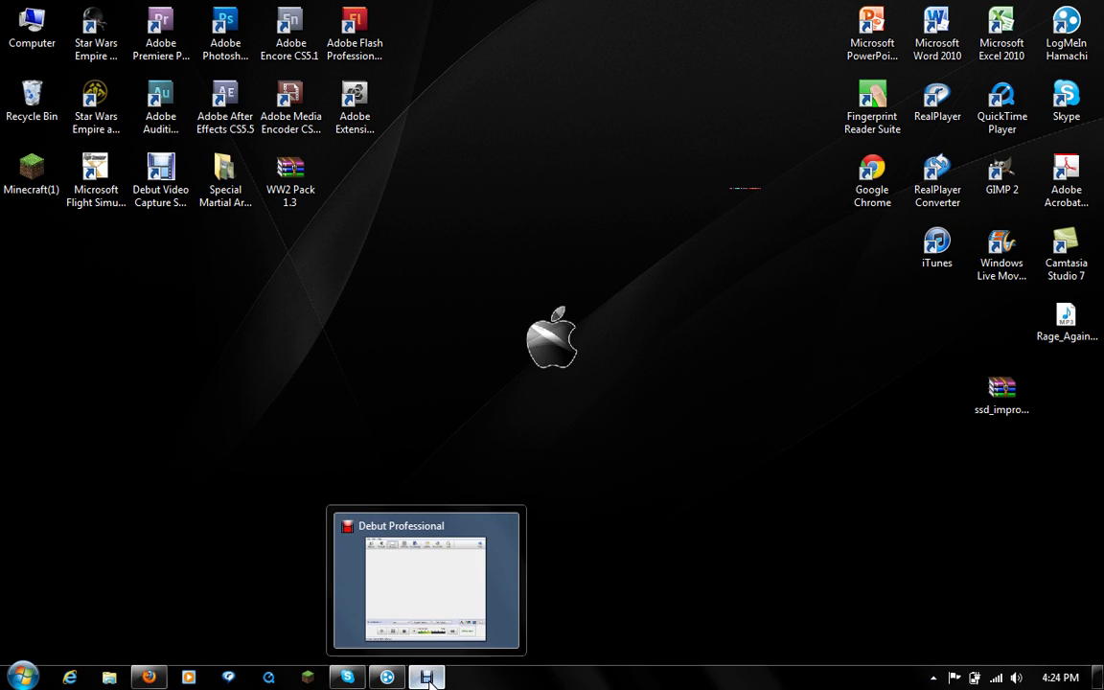
click(428, 679)
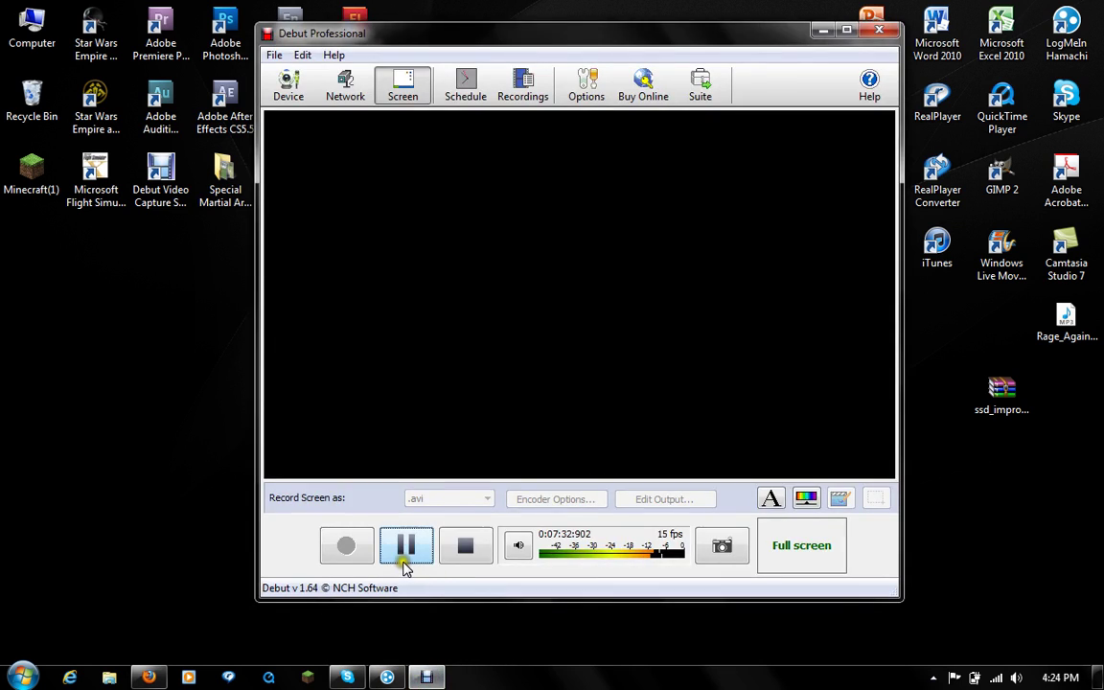